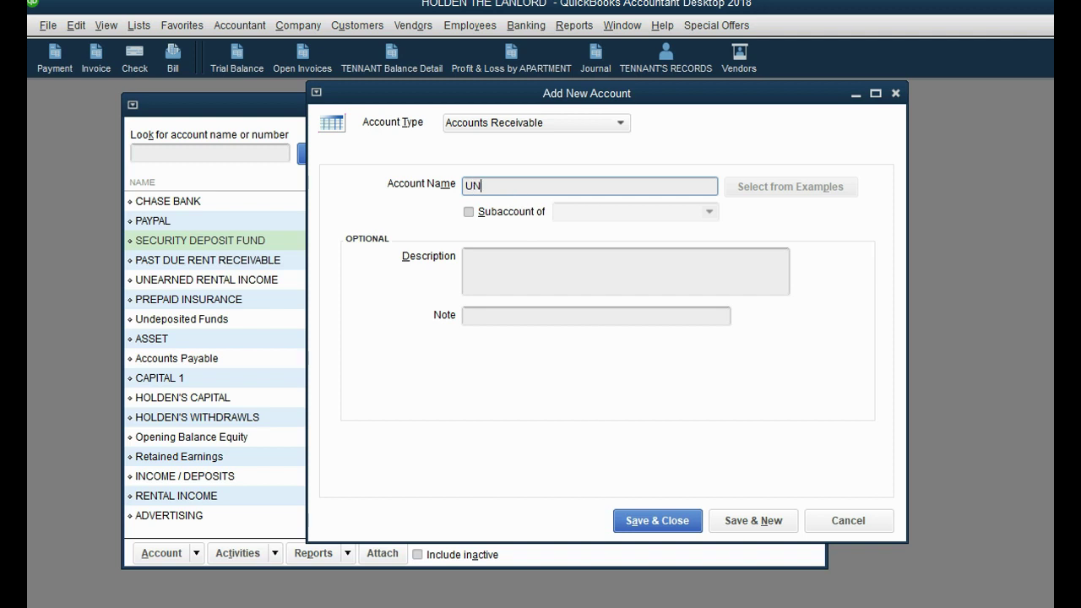
- Name the new Accounts Receivable account UNEARNED SECURITY DEPOSITS and save it
{"action": "type", "text": "SECURITY DEPOSITS"}
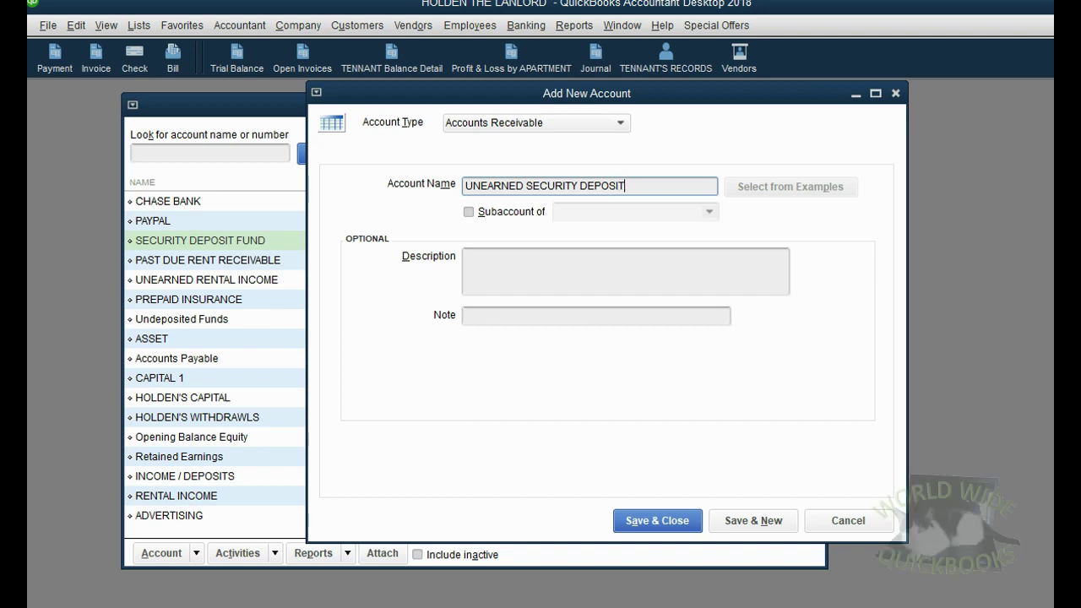
{"action": "left_click", "coordinate": [675, 520]}
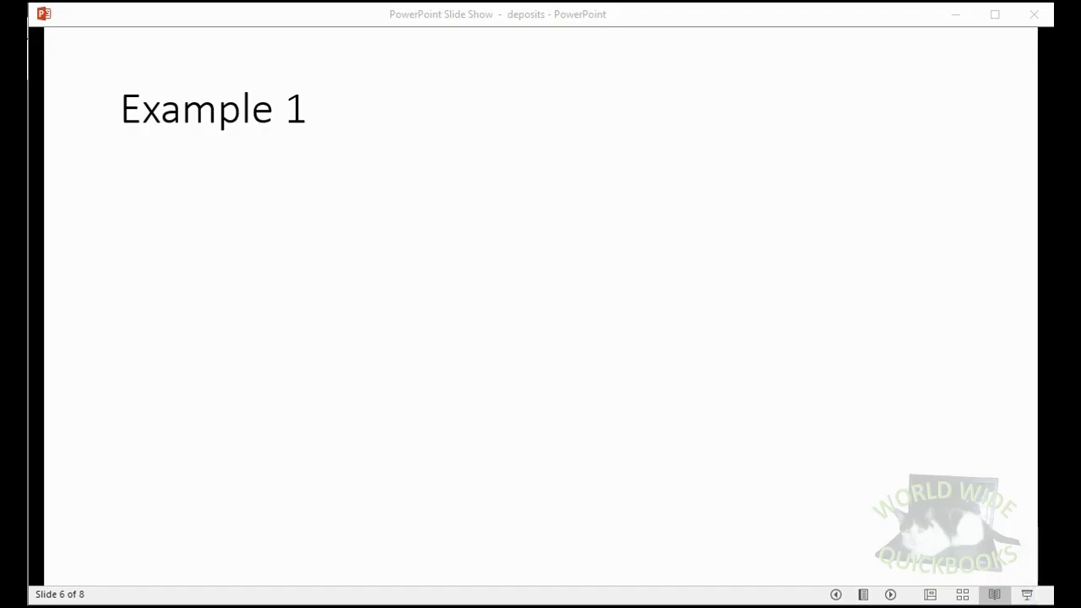
{"action": "left_click", "coordinate": [891, 595]}
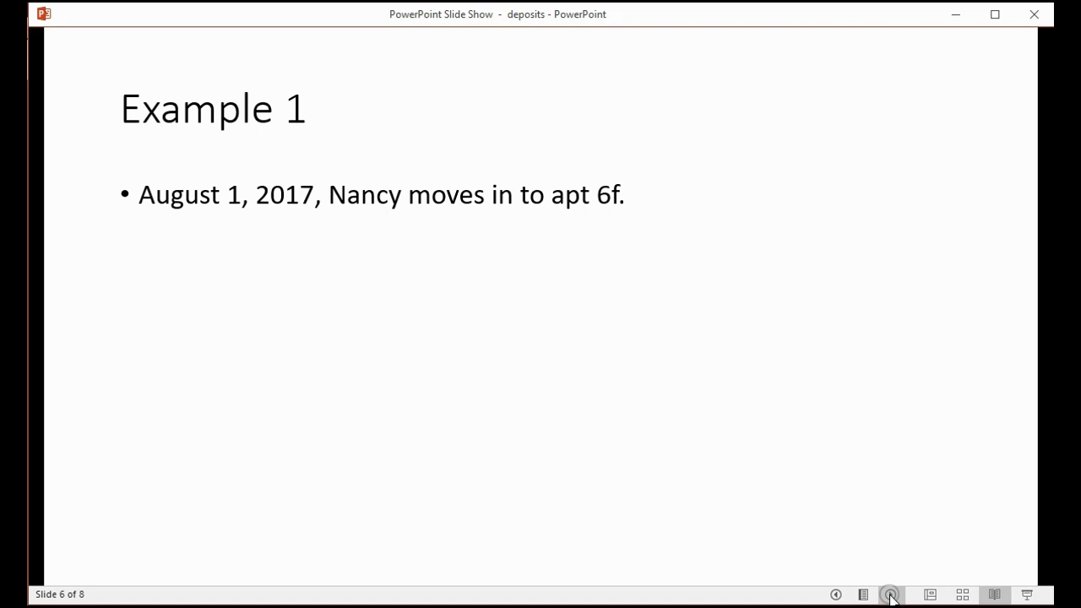
{"action": "left_click", "coordinate": [891, 594]}
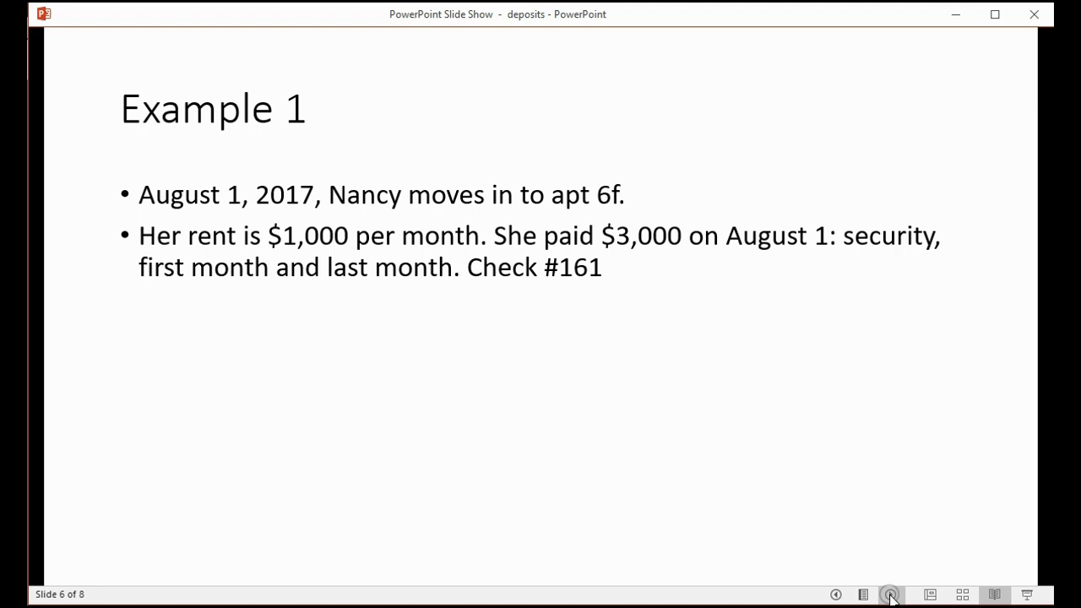
{"action": "left_click", "coordinate": [891, 595]}
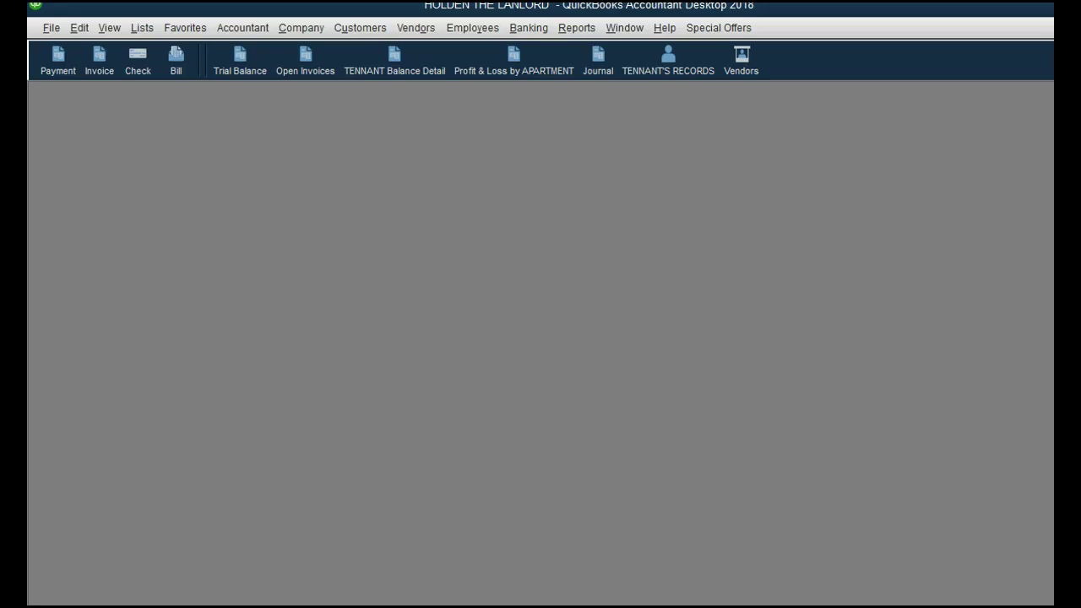
- Open the Trial Balance report and start a new customer payment dated 08/01/2017
{"action": "left_click", "coordinate": [246, 71]}
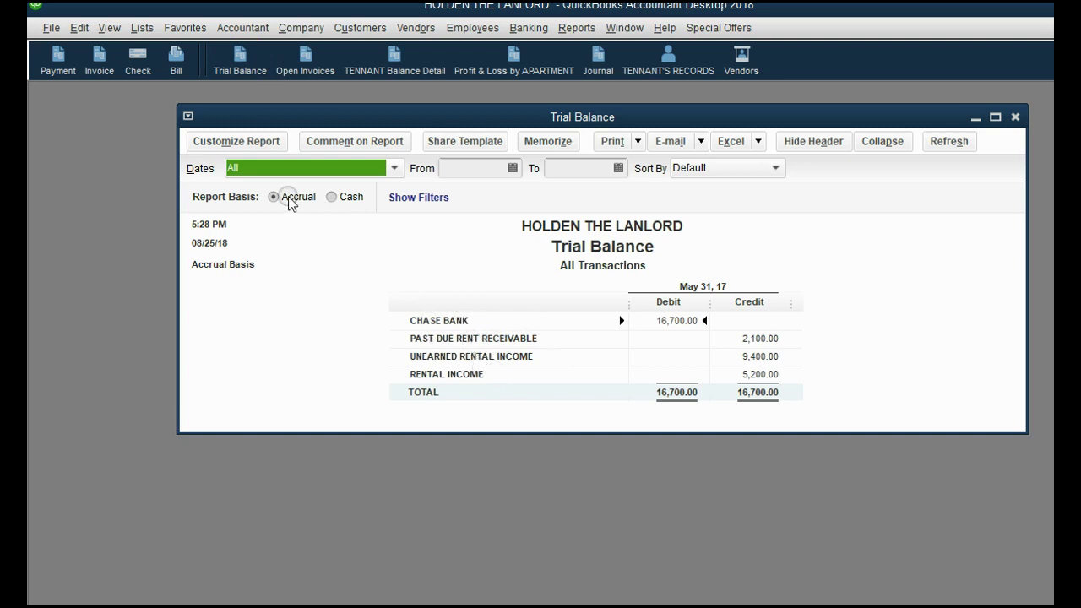
{"action": "left_click", "coordinate": [60, 72]}
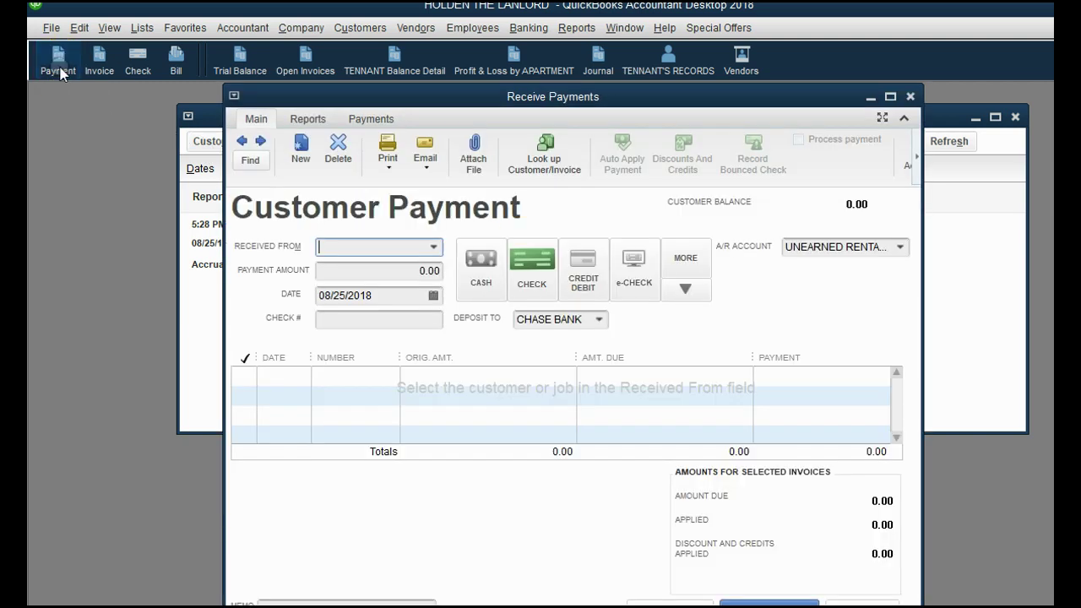
{"action": "left_click", "coordinate": [432, 295]}
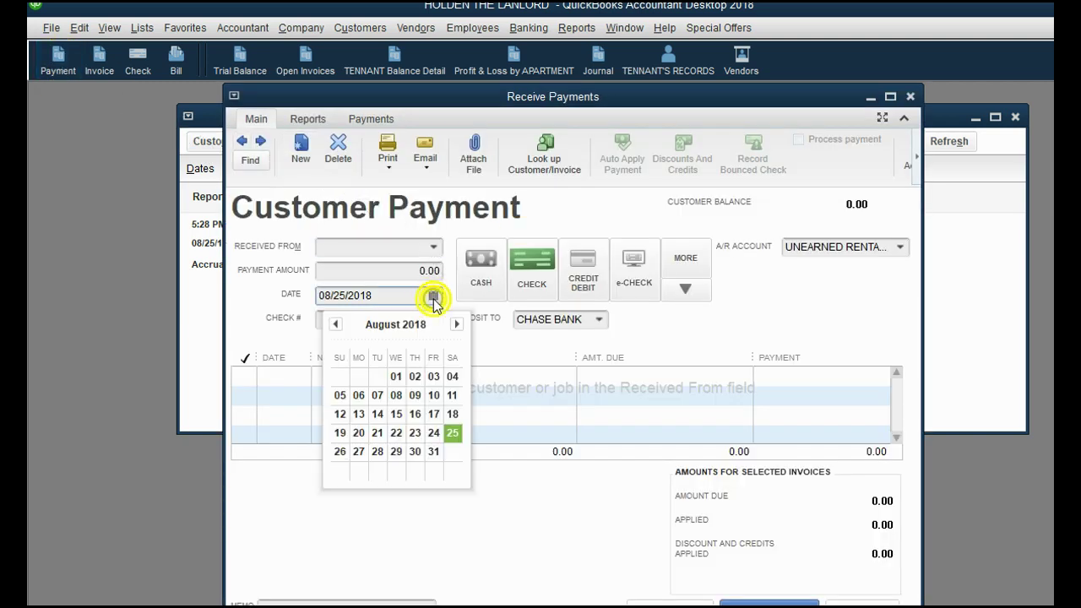
{"action": "left_click", "coordinate": [394, 374]}
{"action": "left_click", "coordinate": [388, 294]}
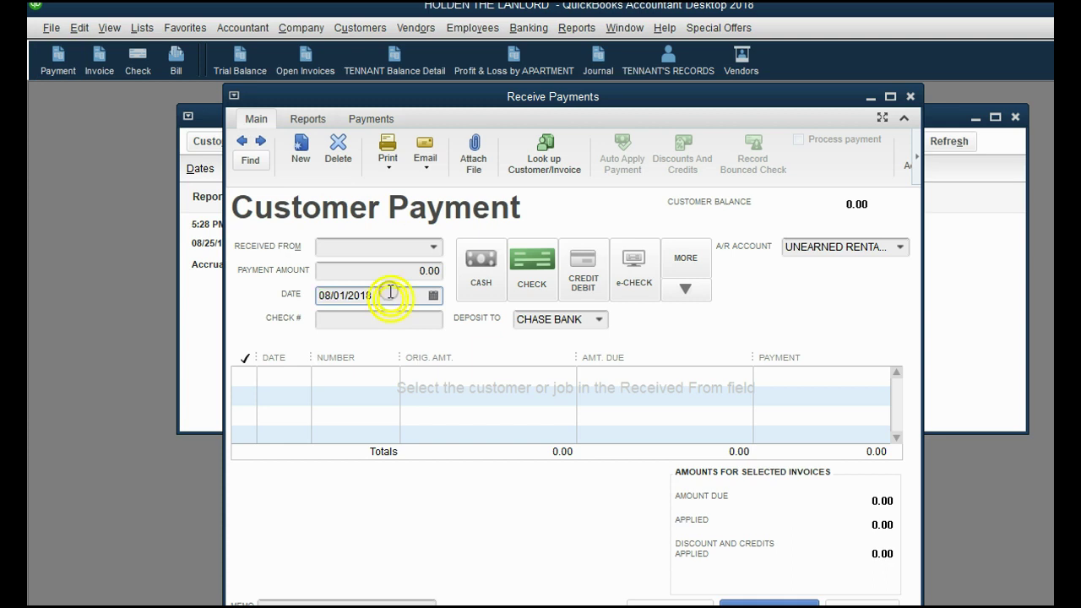
{"action": "type", "text": "7"}
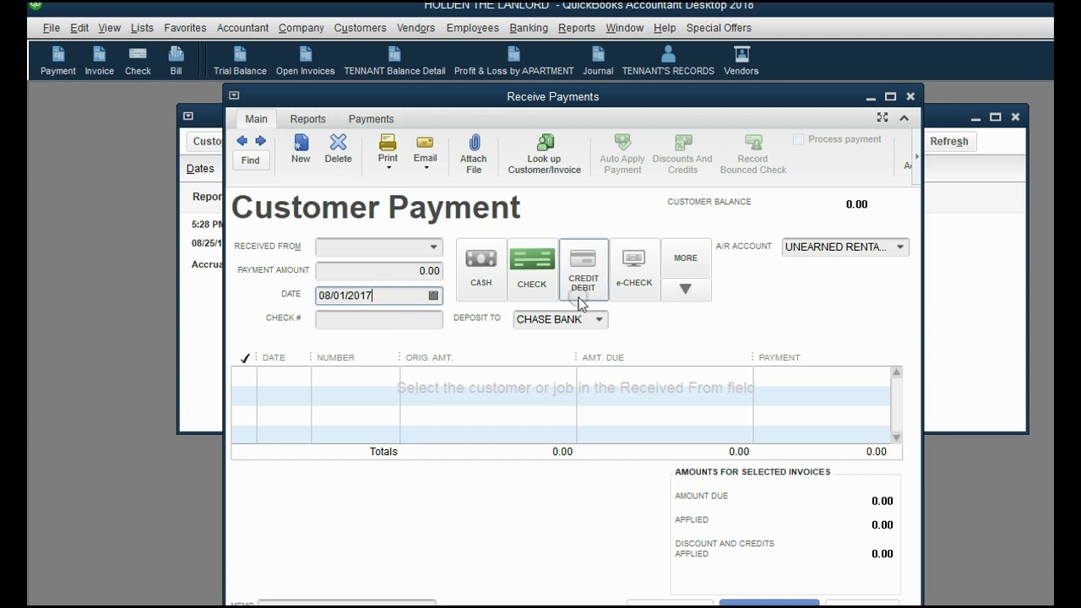
- Set the payment's A/R account to UNEARNED SECURITY DEPOSITS and its deposit account to SECURITY DEPOSIT FUND
{"action": "left_click", "coordinate": [902, 248]}
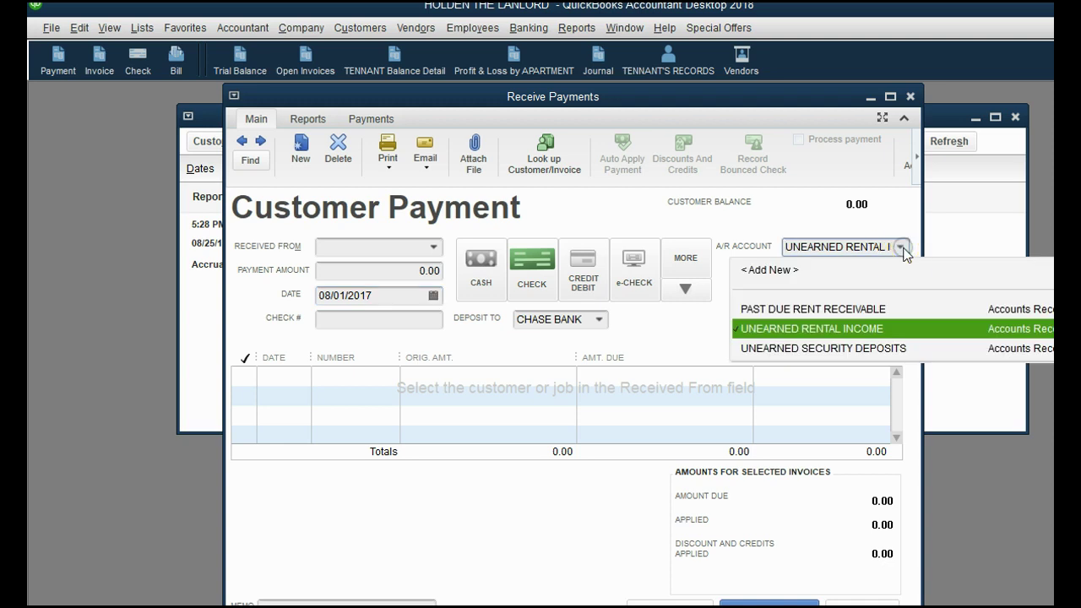
{"action": "left_click", "coordinate": [862, 349]}
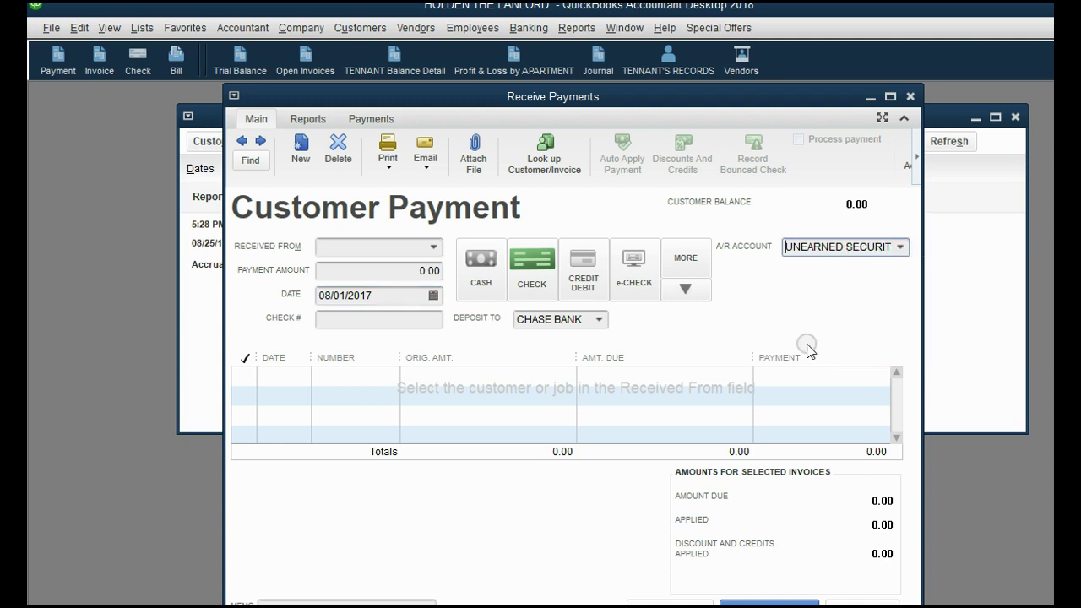
{"action": "left_click", "coordinate": [598, 320]}
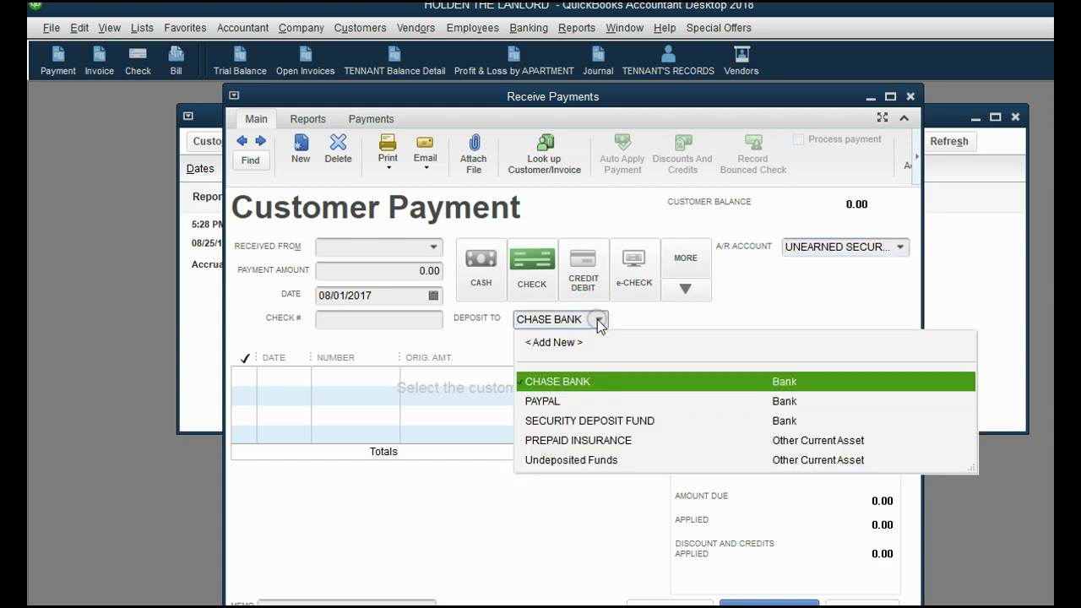
{"action": "left_click", "coordinate": [636, 420]}
{"action": "left_click", "coordinate": [794, 246]}
{"action": "left_click", "coordinate": [561, 321]}
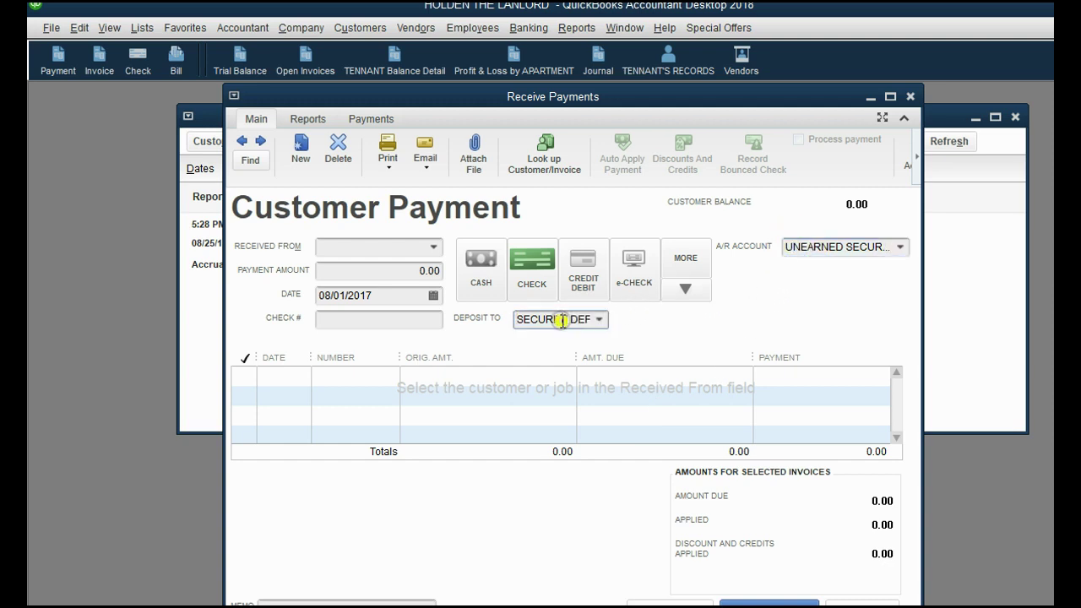
{"action": "left_click", "coordinate": [819, 245]}
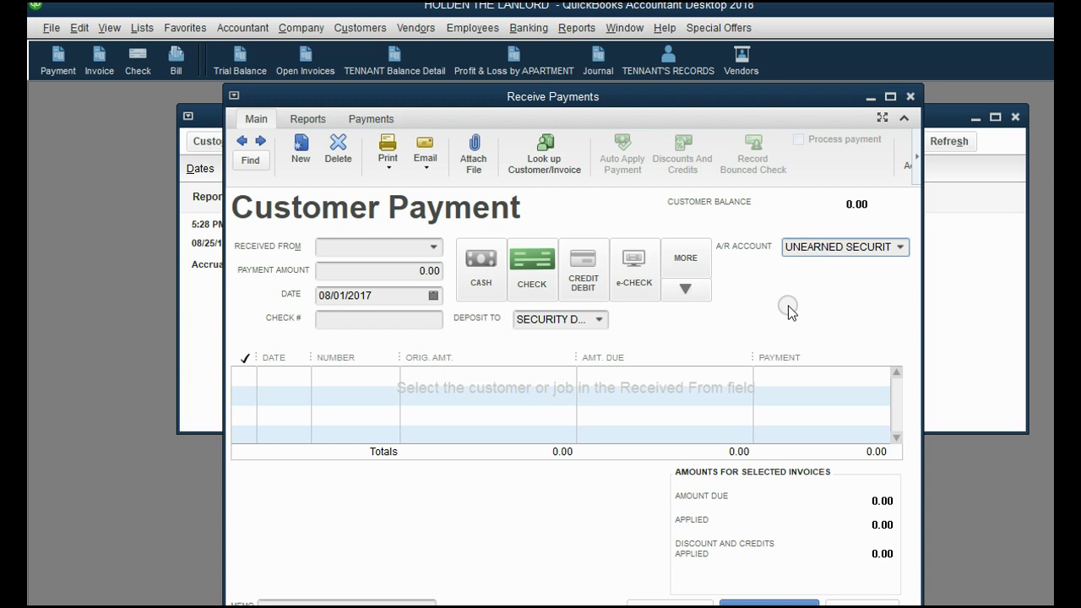
- Enter check number 161 and choose the apartment 6f tenant as the payer
{"action": "left_click", "coordinate": [413, 321]}
{"action": "type", "text": "161"}
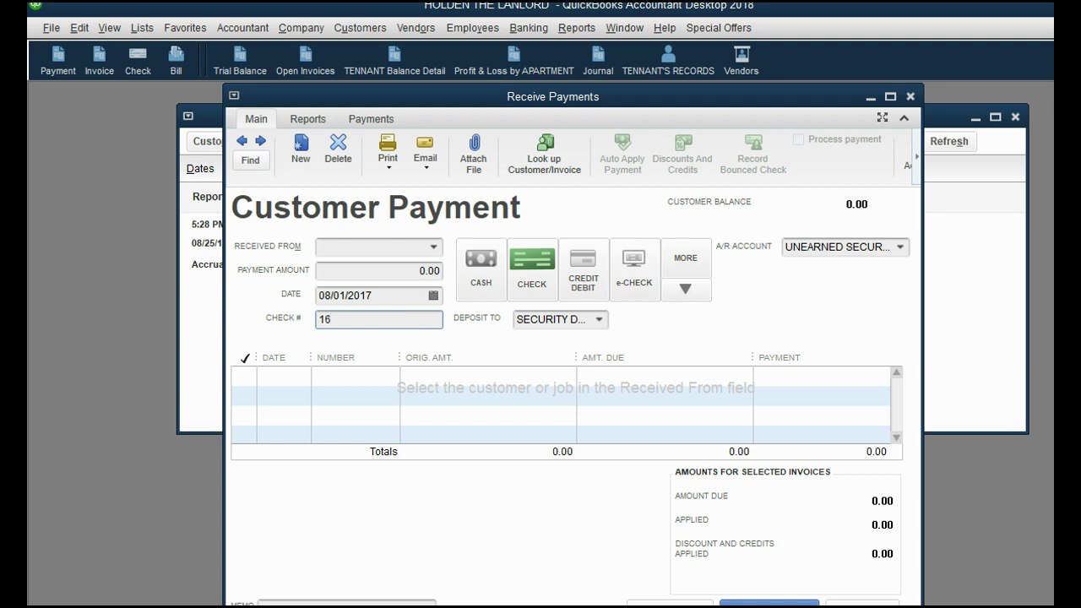
{"action": "left_click", "coordinate": [434, 248]}
{"action": "left_click", "coordinate": [395, 367]}
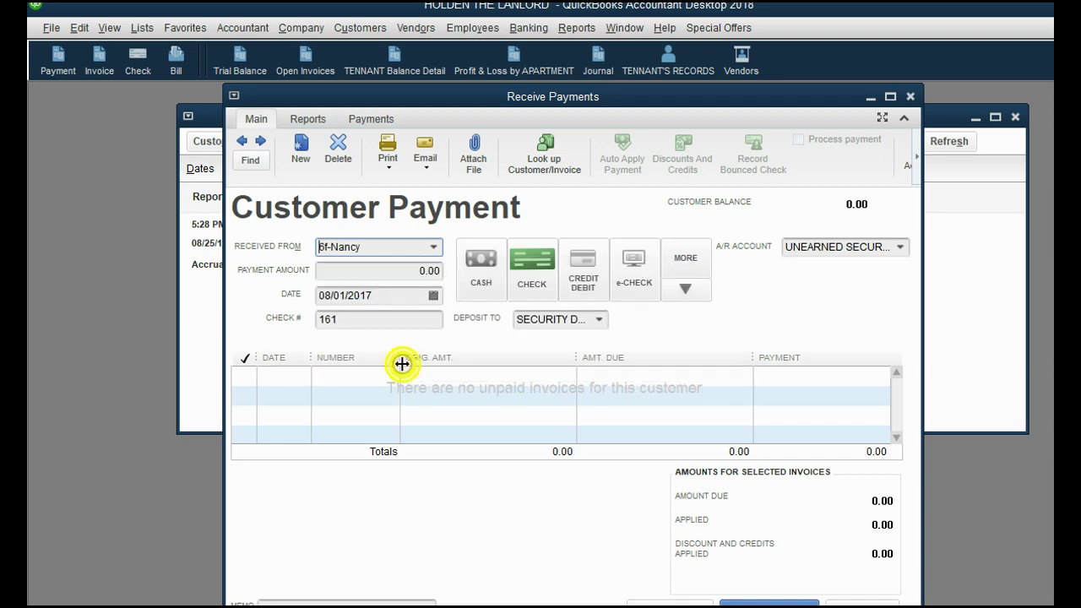
{"action": "left_click", "coordinate": [380, 322]}
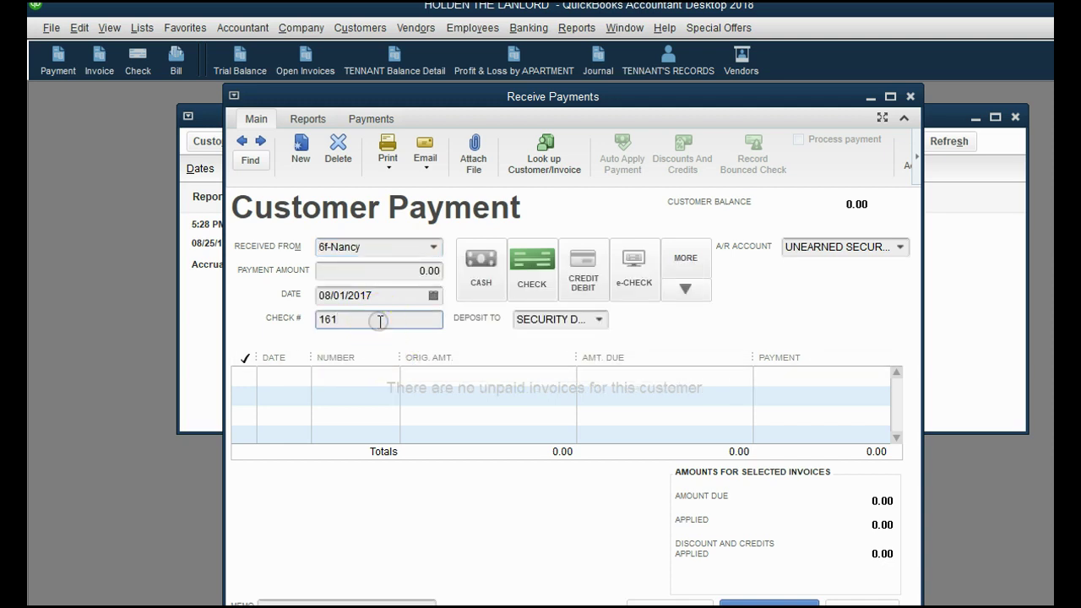
- Set the security deposit payment amount to 1,000.00
{"action": "left_click", "coordinate": [376, 270]}
{"action": "type", "text": "1,"}
{"action": "type", "text": "000"}
{"action": "key", "text": "Tab"}
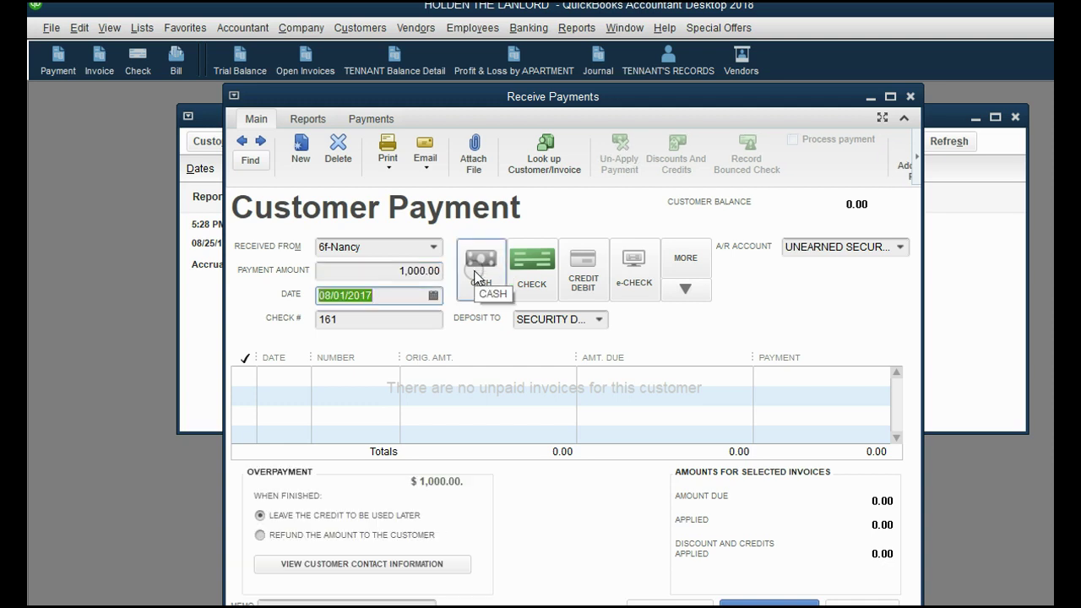
{"action": "left_click", "coordinate": [393, 315]}
{"action": "left_click", "coordinate": [390, 302]}
{"action": "left_click", "coordinate": [383, 320]}
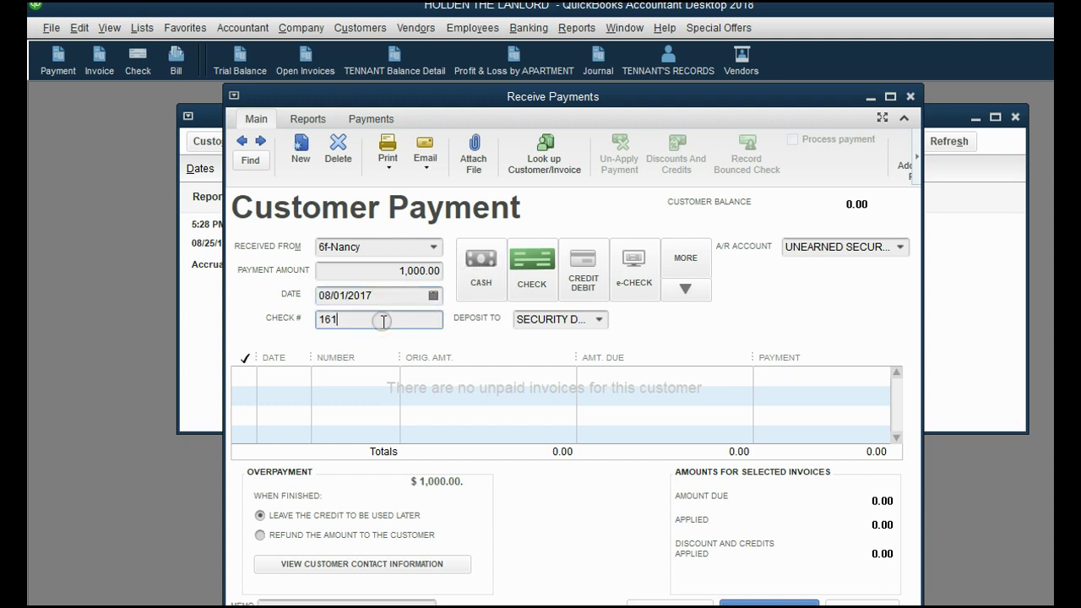
{"action": "left_click", "coordinate": [387, 271]}
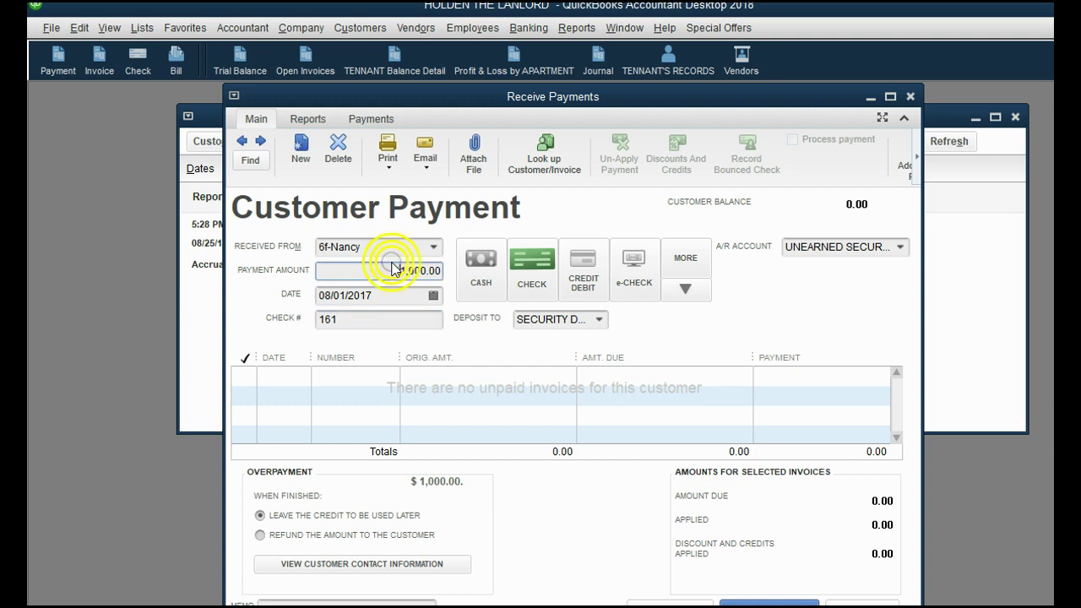
- Save and close the security deposit payment, leaving the overpayment as a credit on the tenant's account, and check the trial balance
{"action": "left_click", "coordinate": [599, 319]}
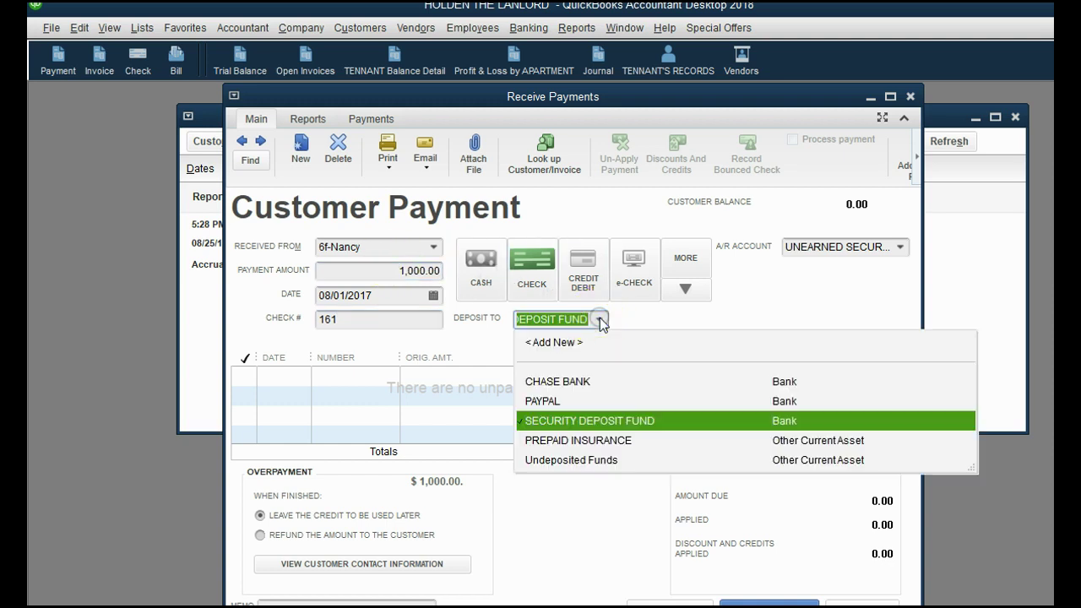
{"action": "left_click", "coordinate": [599, 319]}
{"action": "left_click", "coordinate": [901, 246]}
{"action": "left_click", "coordinate": [902, 248]}
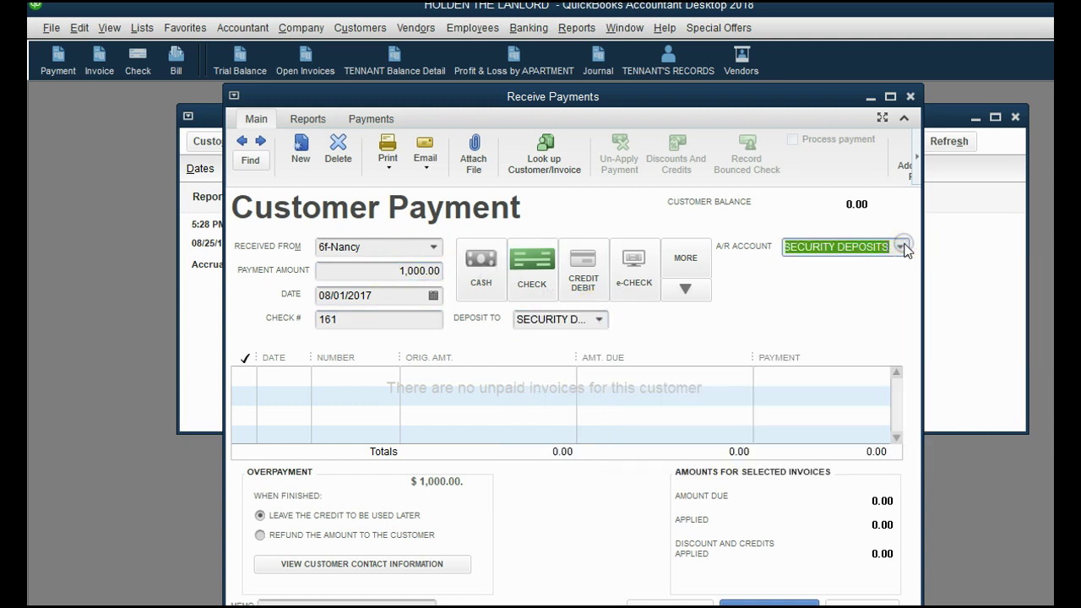
{"action": "left_click", "coordinate": [680, 603]}
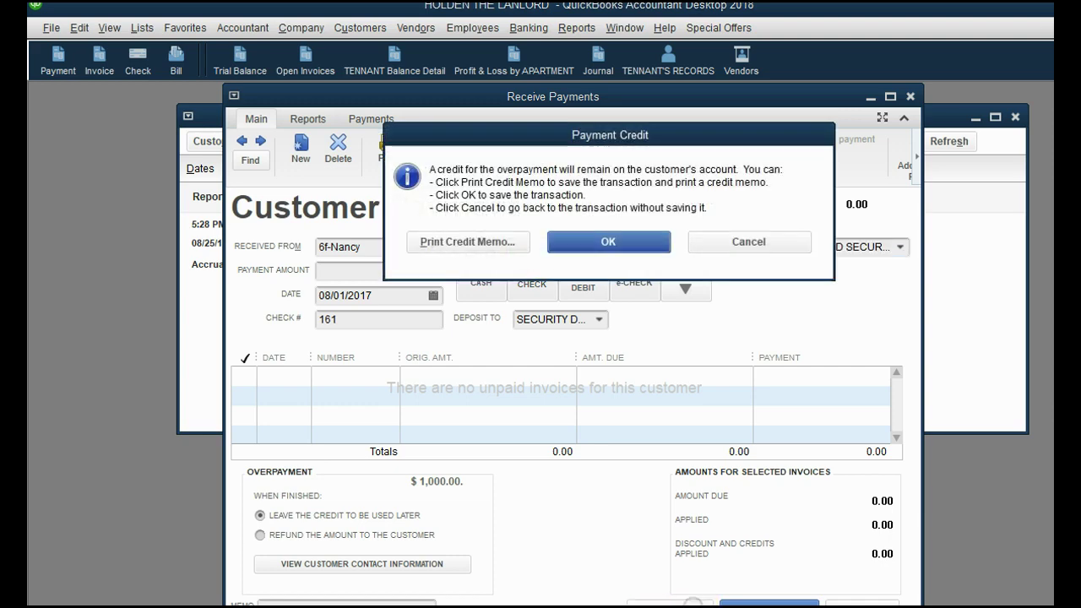
{"action": "left_click", "coordinate": [607, 242]}
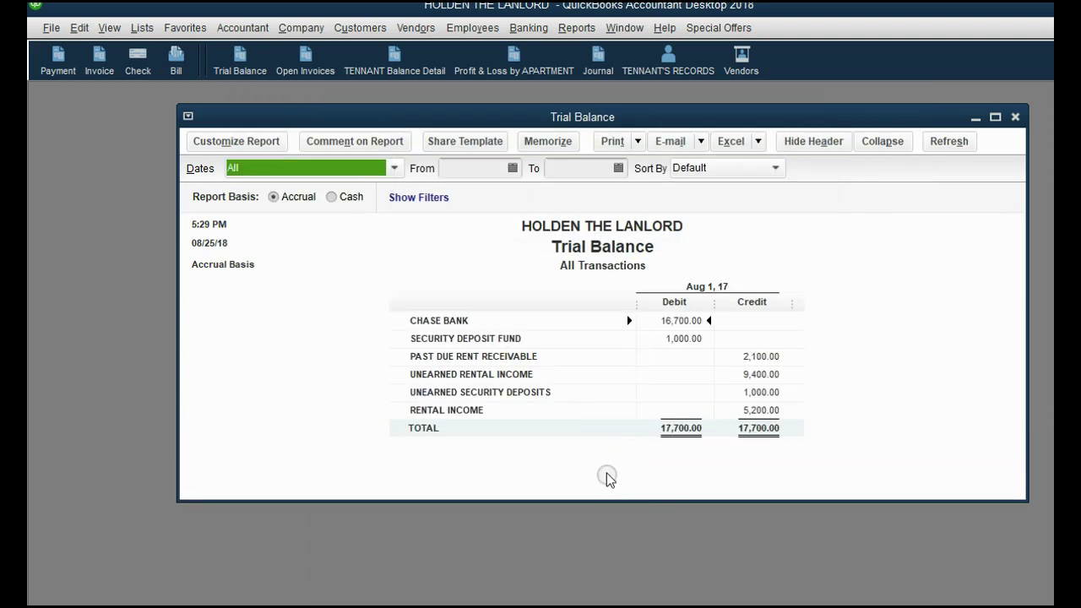
{"action": "left_click", "coordinate": [483, 337]}
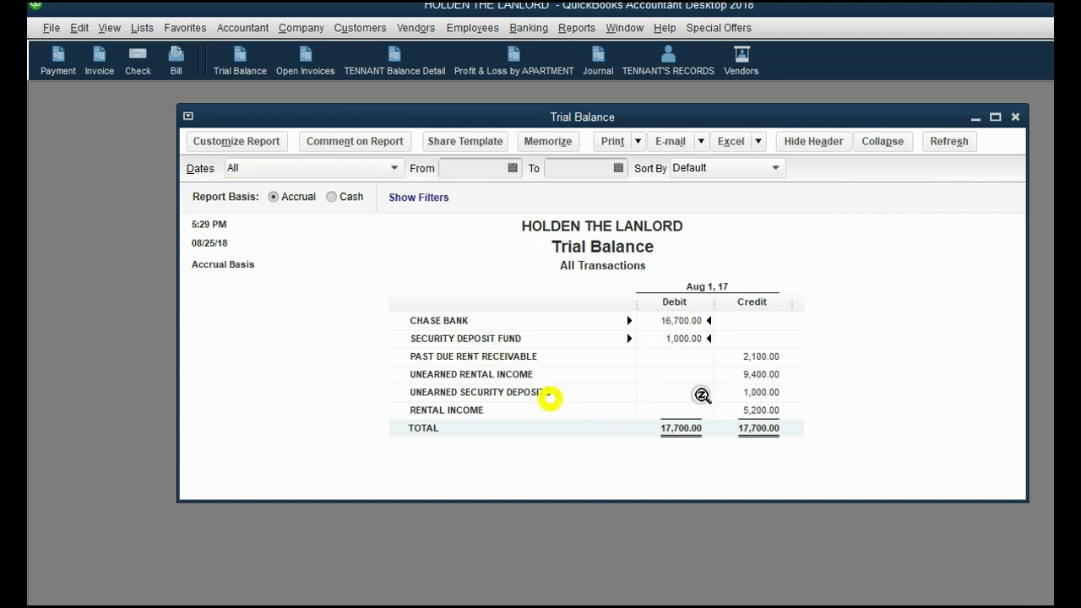
- Start another customer payment from the apartment 6f tenant with check number 161
{"action": "left_click", "coordinate": [61, 61]}
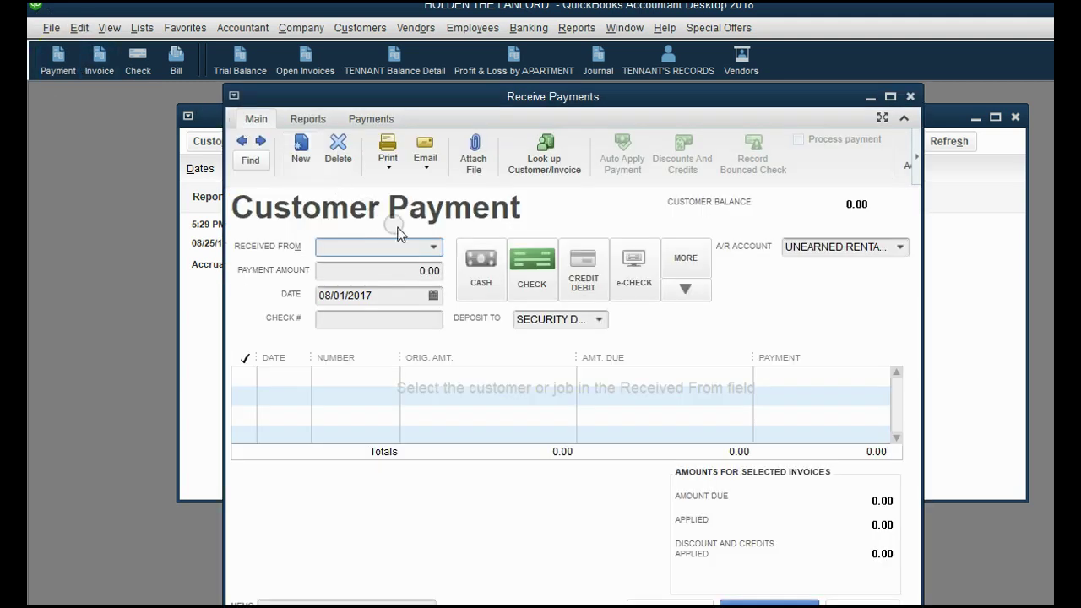
{"action": "left_click", "coordinate": [433, 245]}
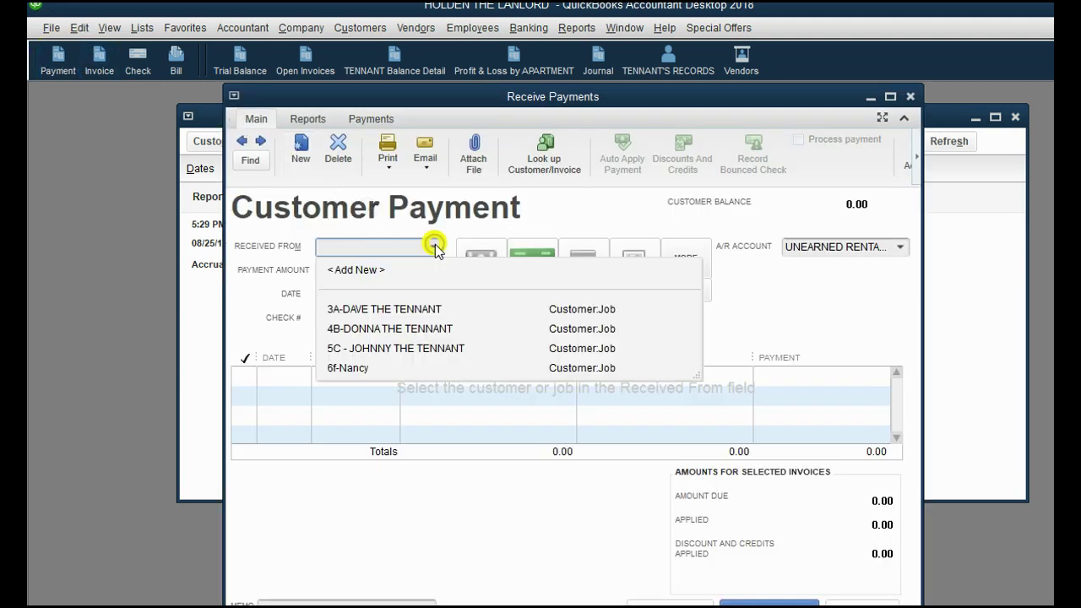
{"action": "left_click", "coordinate": [398, 368]}
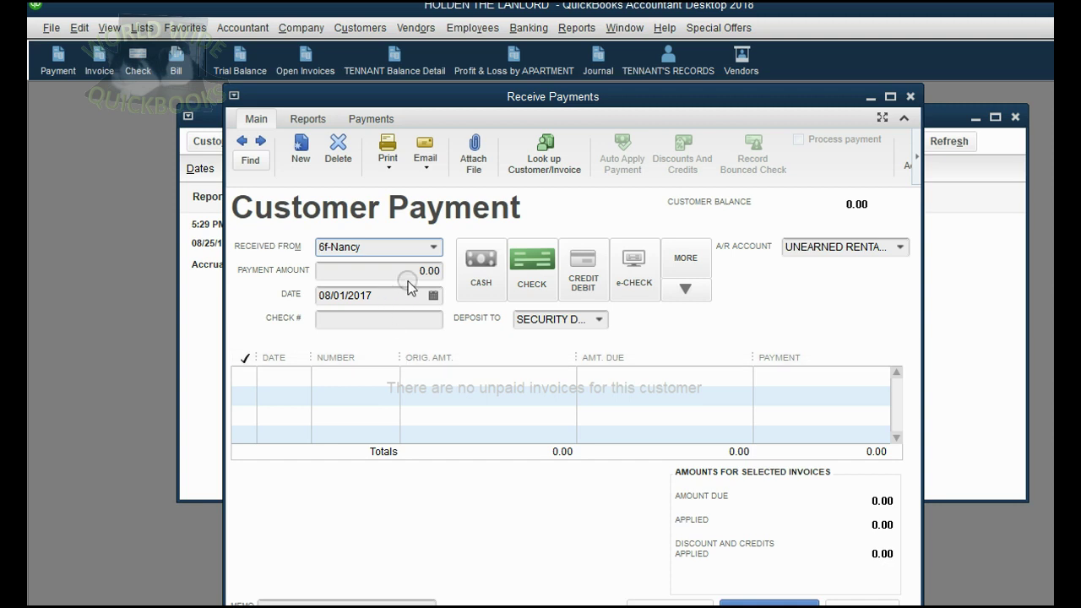
{"action": "left_click", "coordinate": [386, 319]}
{"action": "type", "text": "161"}
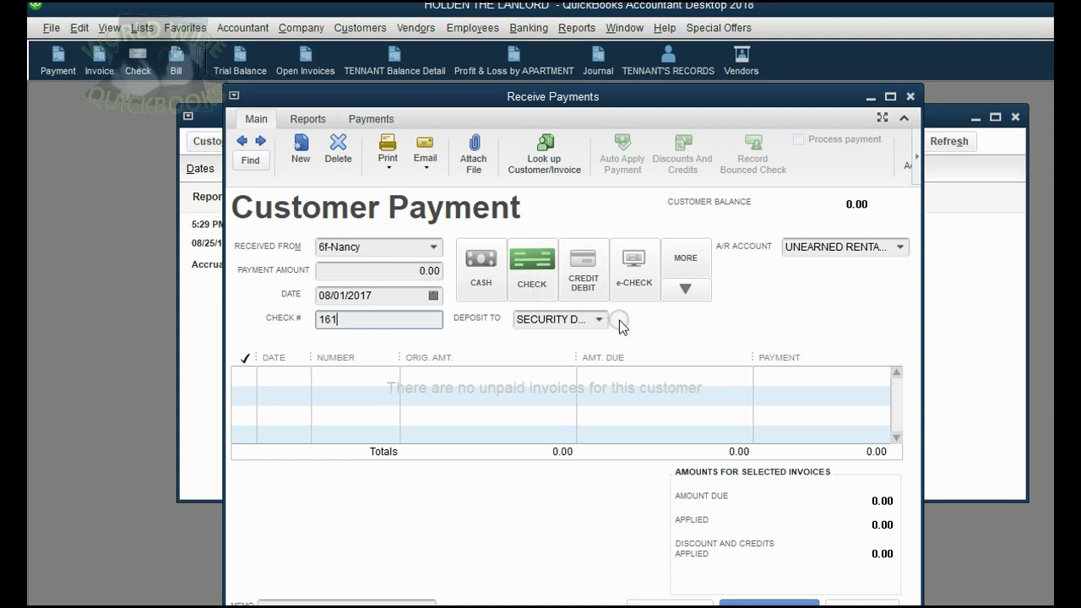
- Set the second payment's amount to 2,000.00 and its deposit account to CHASE BANK
{"action": "left_click", "coordinate": [398, 271]}
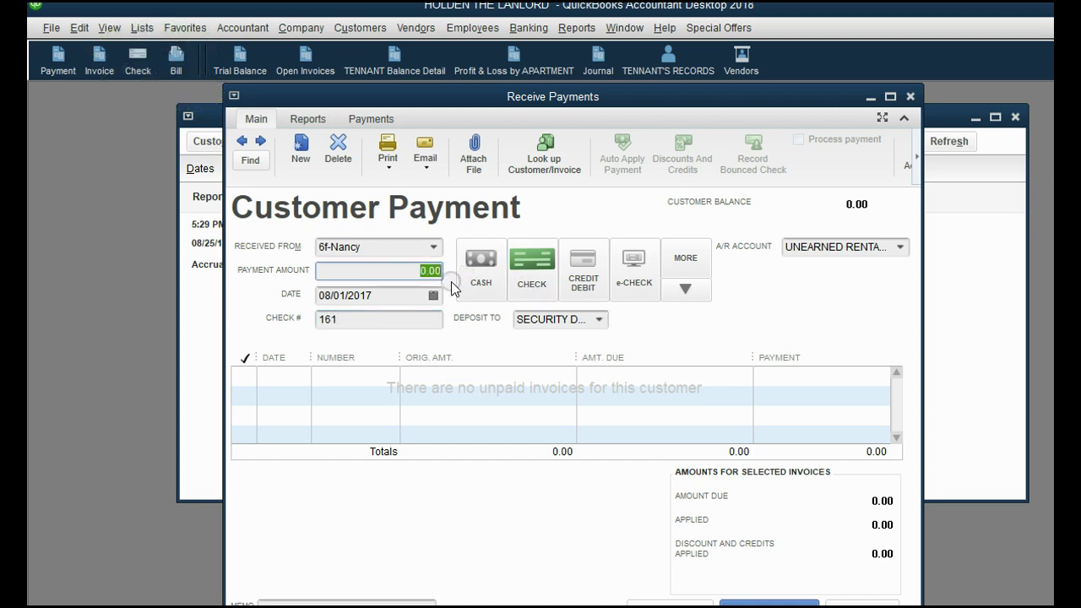
{"action": "type", "text": "2000"}
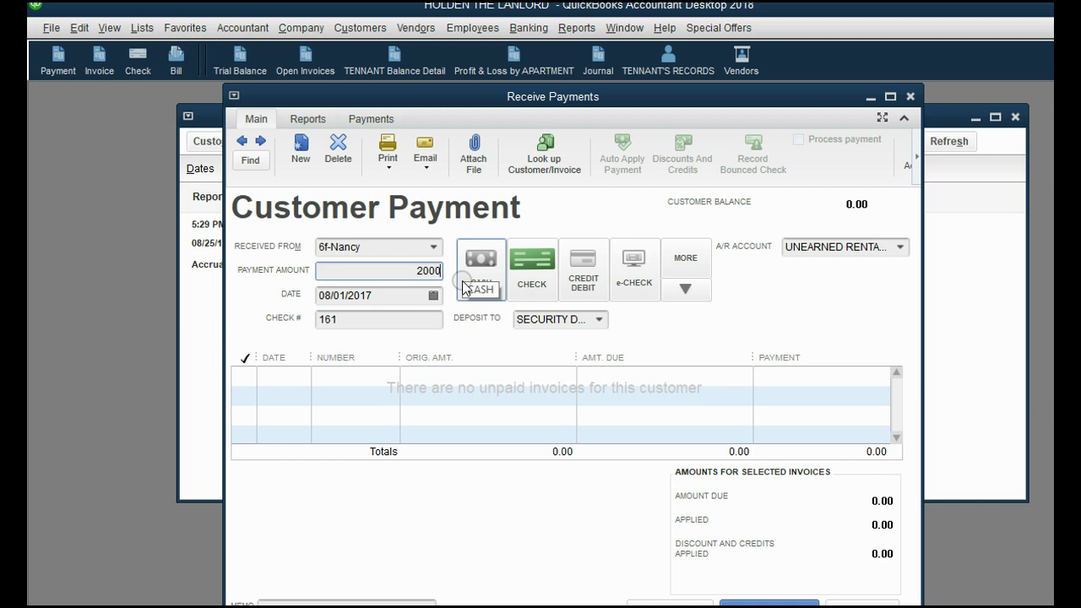
{"action": "key", "text": "Tab"}
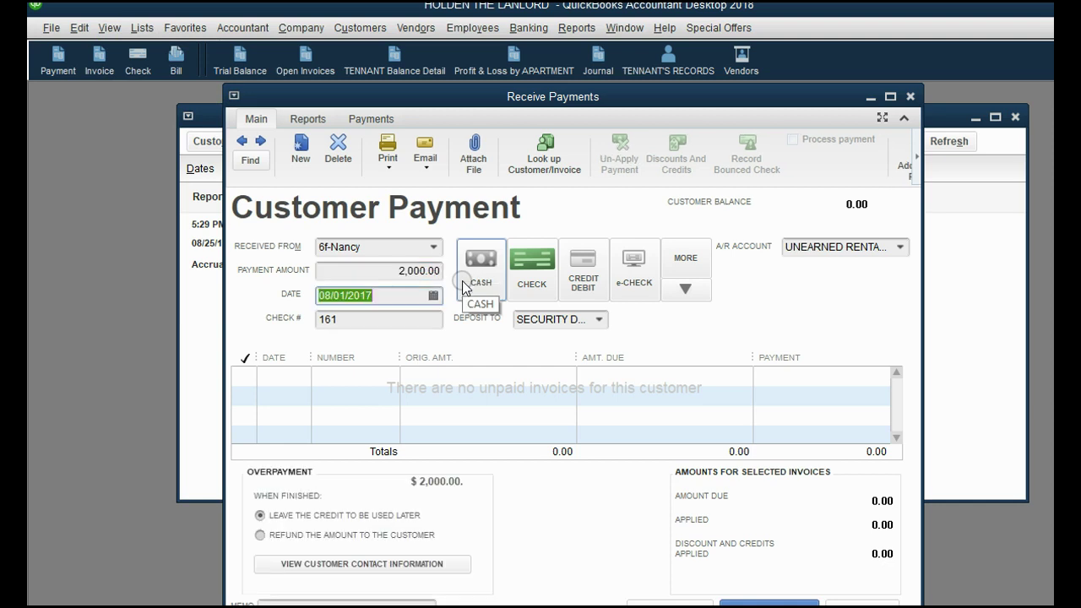
{"action": "left_click", "coordinate": [588, 317]}
{"action": "left_click", "coordinate": [575, 381]}
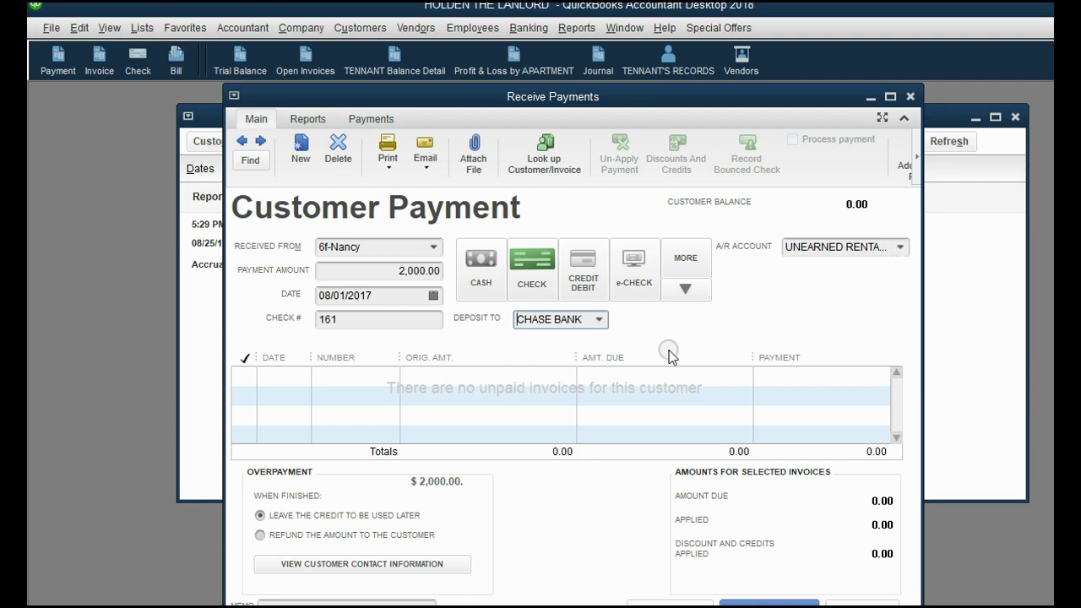
{"action": "left_click", "coordinate": [598, 319]}
{"action": "left_click", "coordinate": [598, 319]}
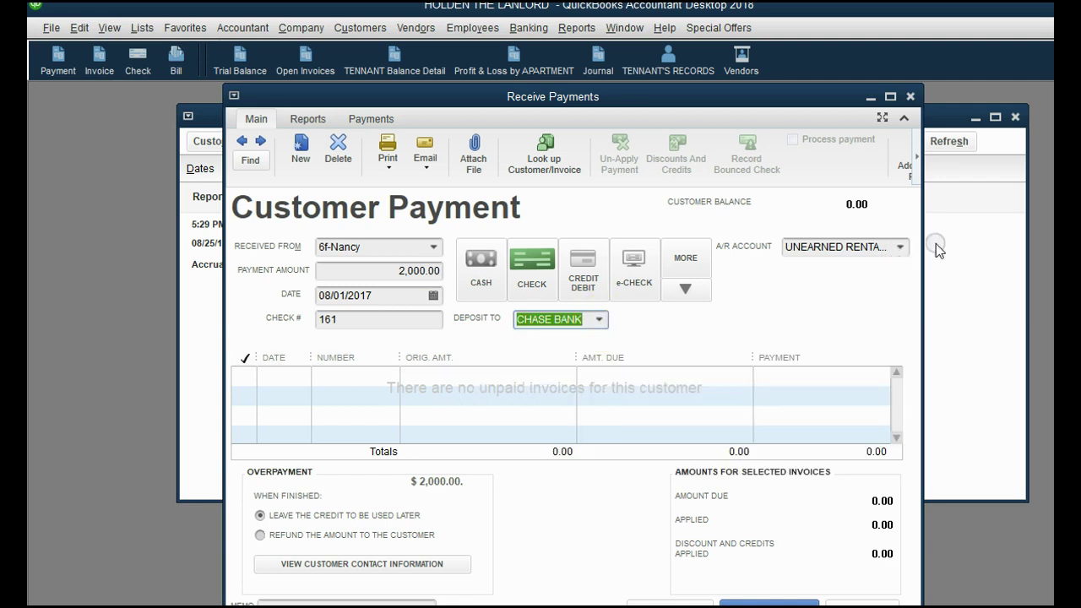
- Set the second payment's A/R account to UNEARNED RENTAL INCOME and save it, leaving the overpayment as a credit on the tenant's account
{"action": "left_click", "coordinate": [899, 246]}
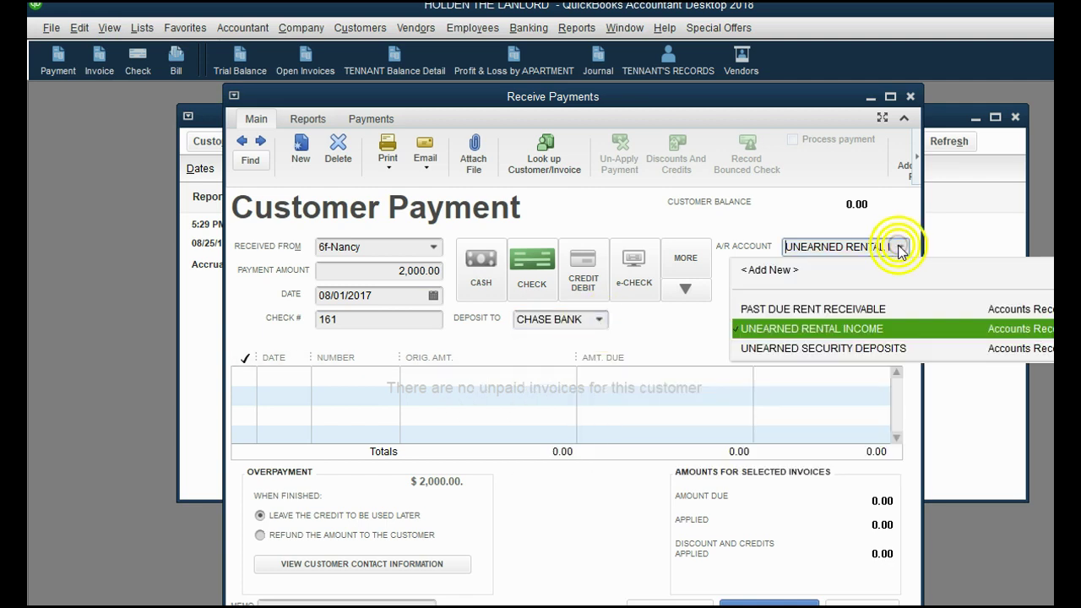
{"action": "left_click", "coordinate": [835, 329]}
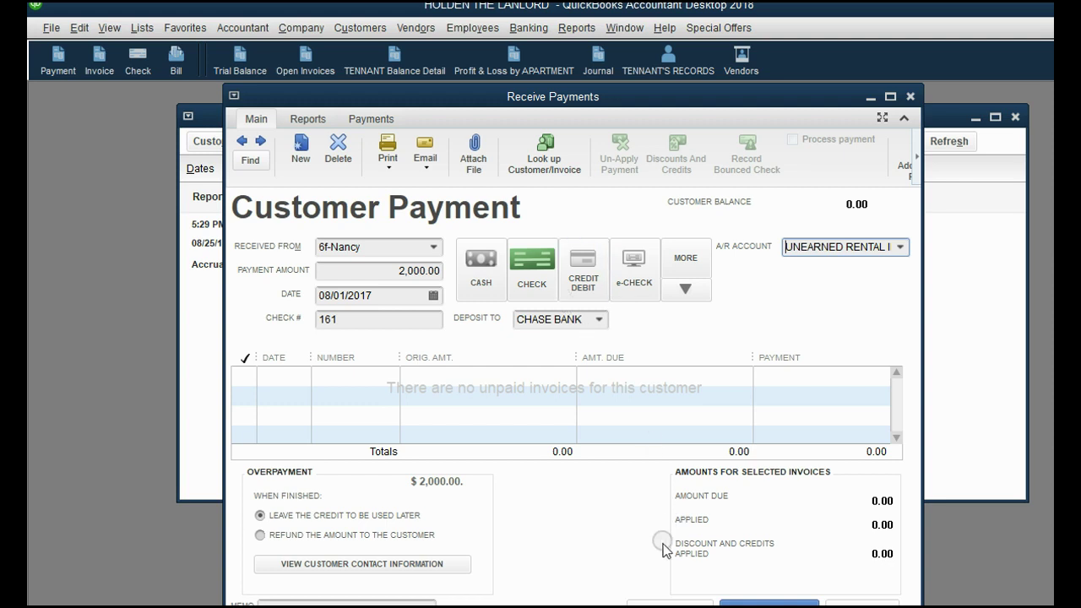
{"action": "left_click", "coordinate": [670, 601]}
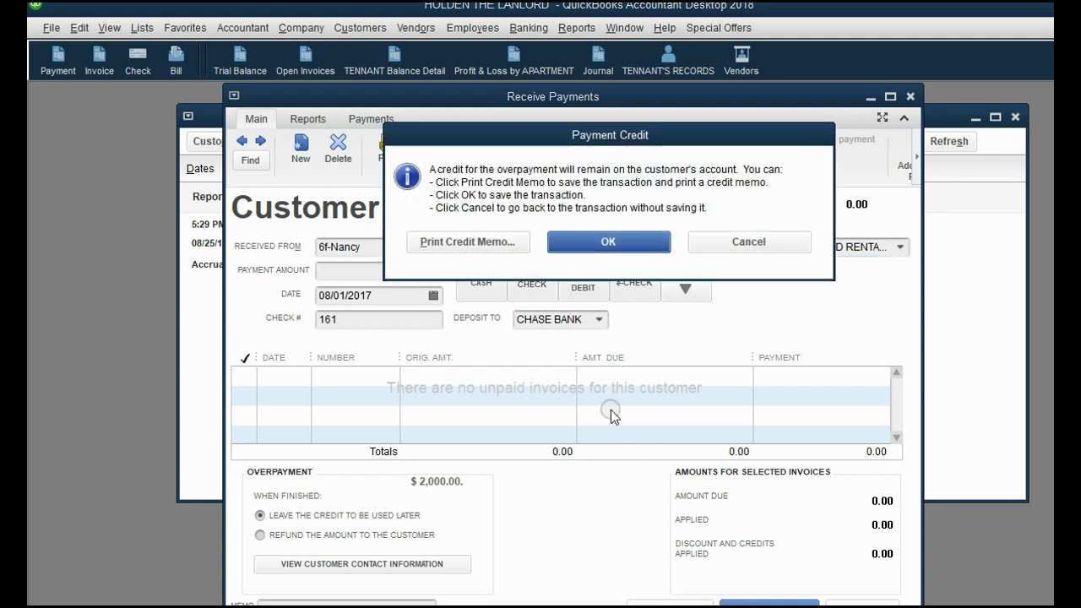
{"action": "left_click", "coordinate": [610, 243]}
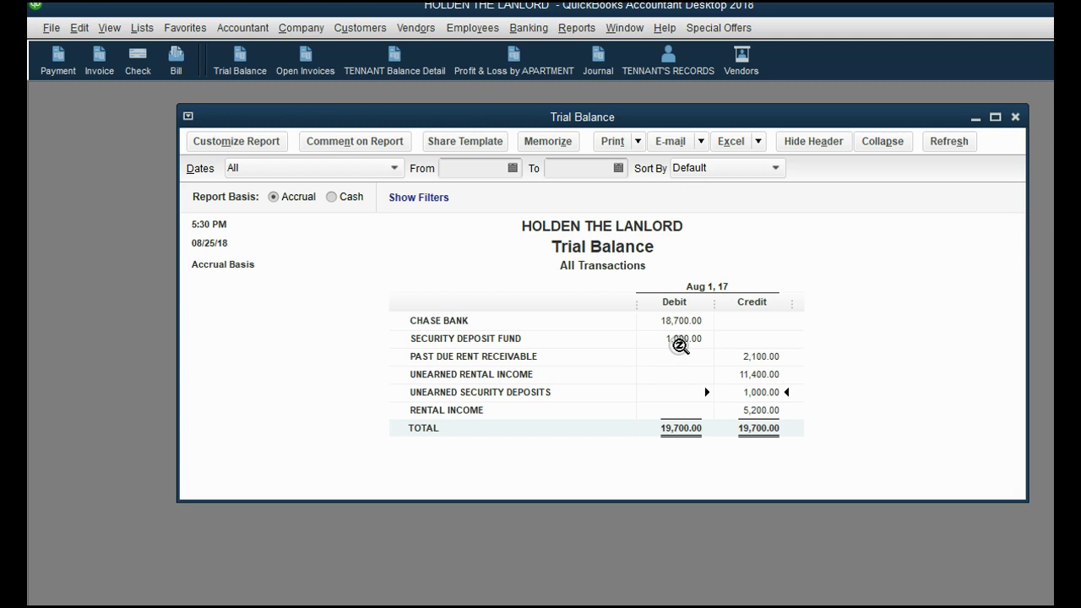
- Check the unearned rental income and unearned security deposits balances in the trial balance, and close the report
{"action": "left_click", "coordinate": [777, 377]}
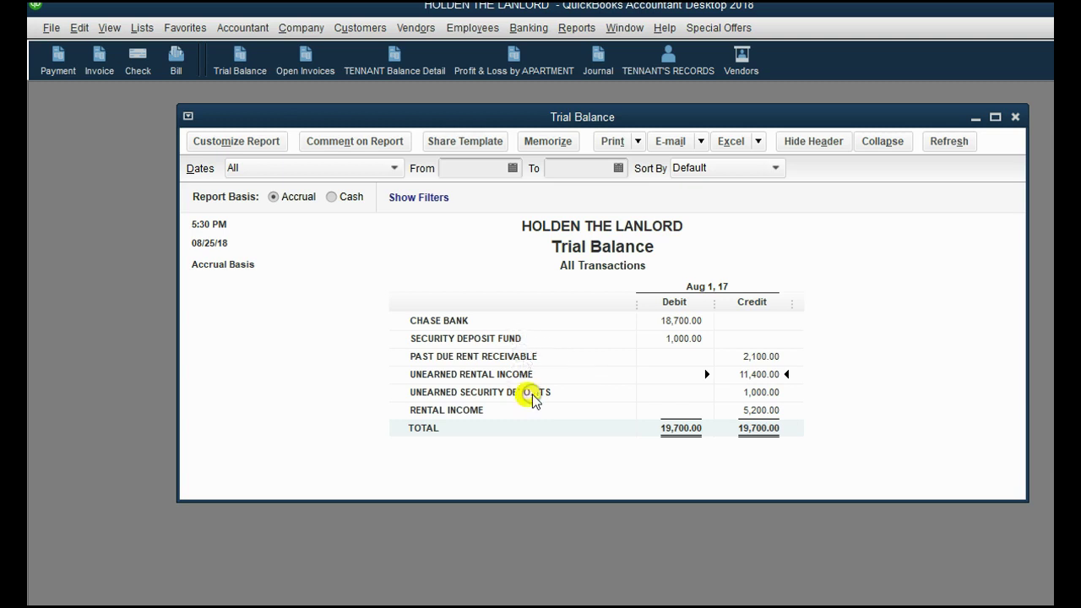
{"action": "left_click", "coordinate": [746, 393]}
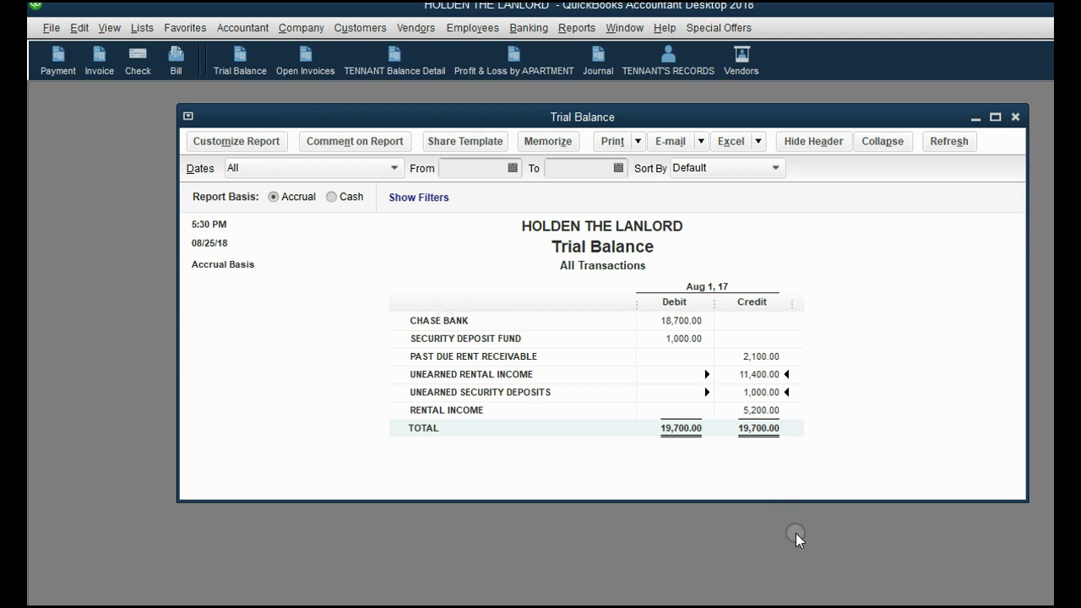
{"action": "key", "text": "Escape"}
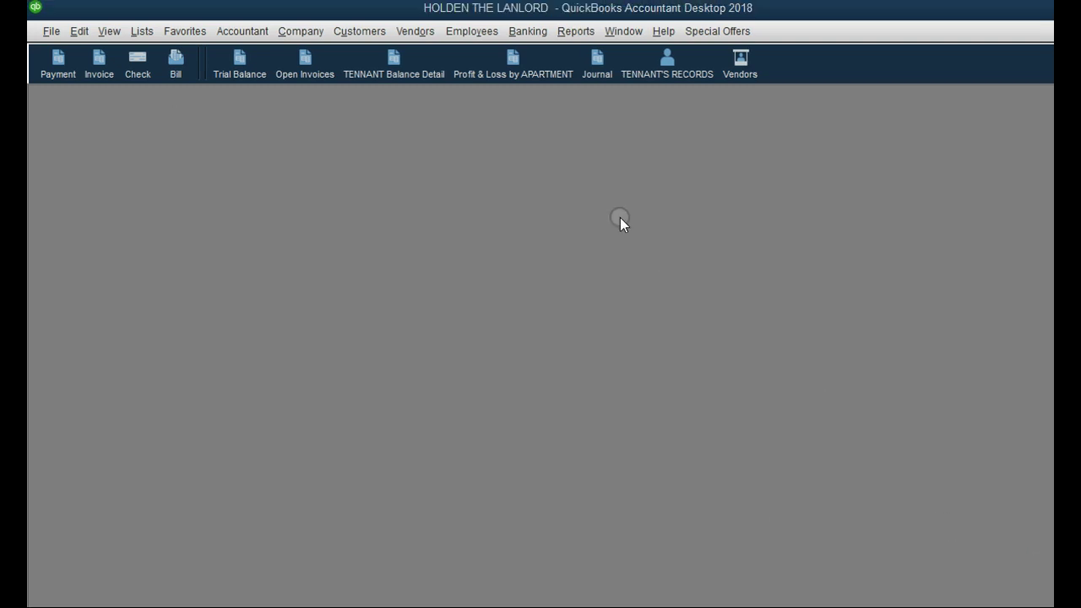
- Open the tenant balance detail report and widen its Account column to show the full account names
{"action": "left_click", "coordinate": [395, 67]}
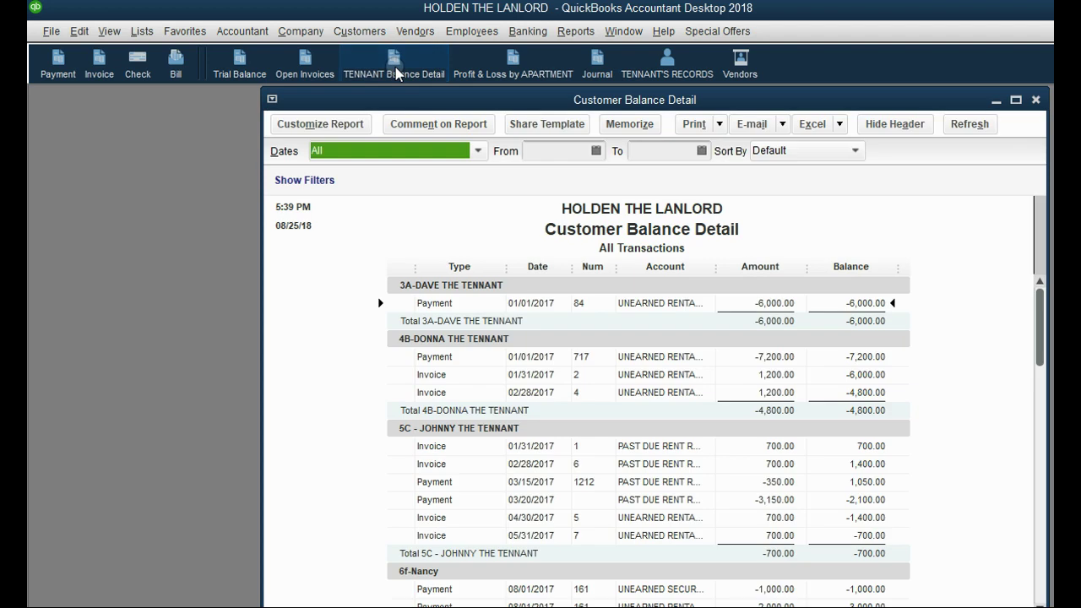
{"action": "left_click_drag", "start_coordinate": [380, 99], "coordinate": [313, 99]}
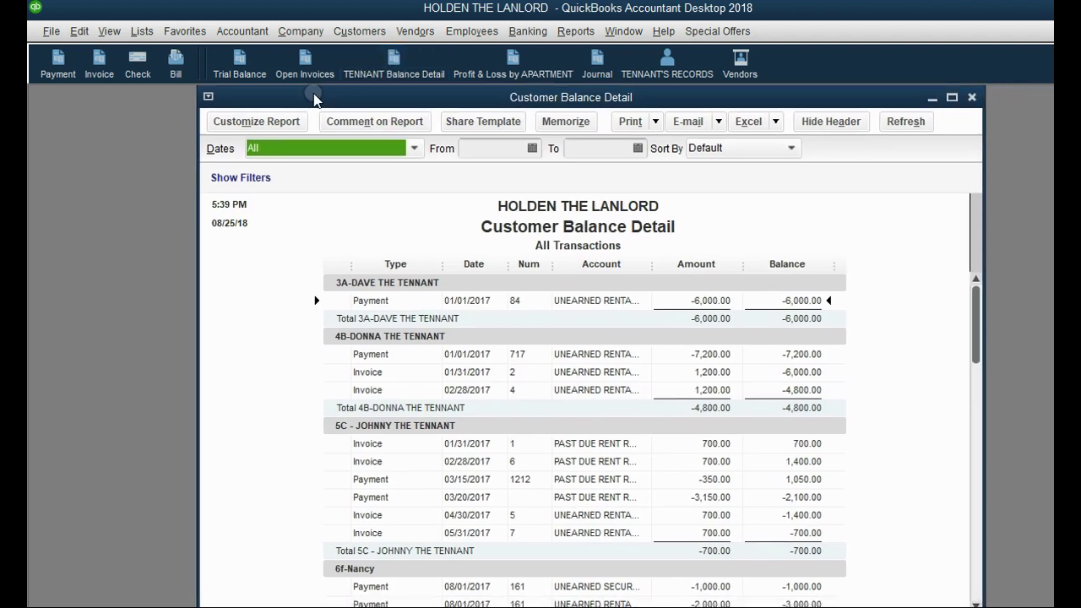
{"action": "left_click_drag", "start_coordinate": [977, 330], "coordinate": [959, 591]}
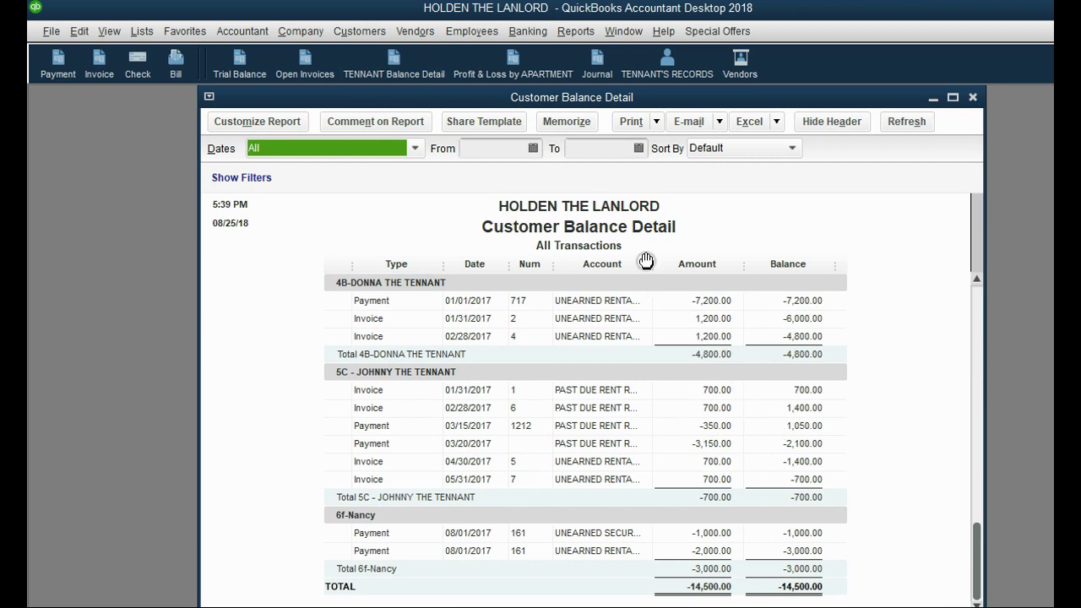
{"action": "left_click_drag", "start_coordinate": [657, 269], "coordinate": [697, 271]}
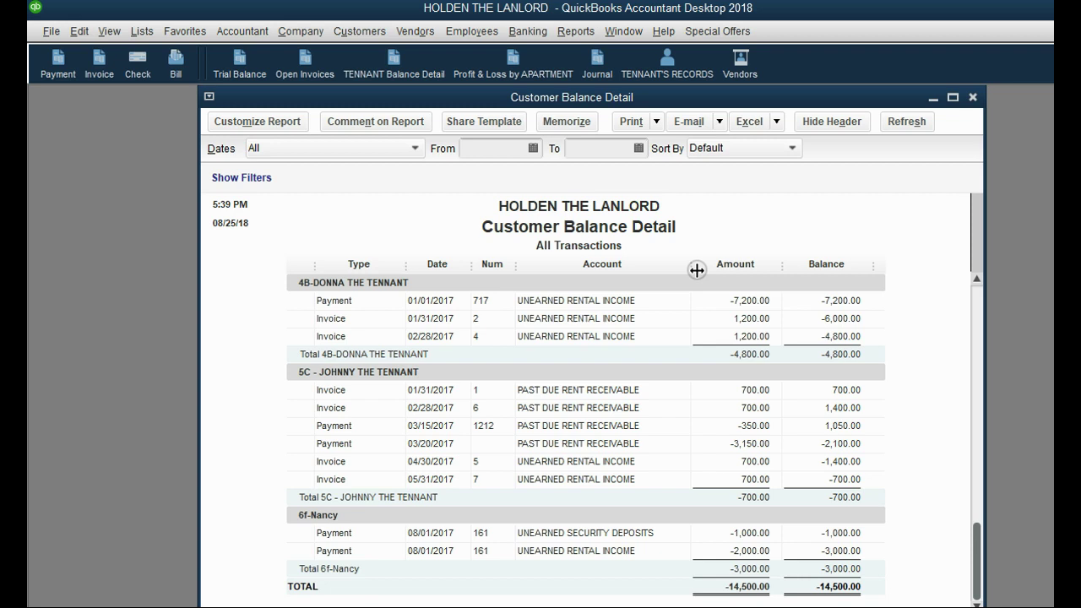
- Examine the apartment 6f tenant's security deposit and unearned rent payments and their total in the balance detail report
{"action": "left_click", "coordinate": [324, 514]}
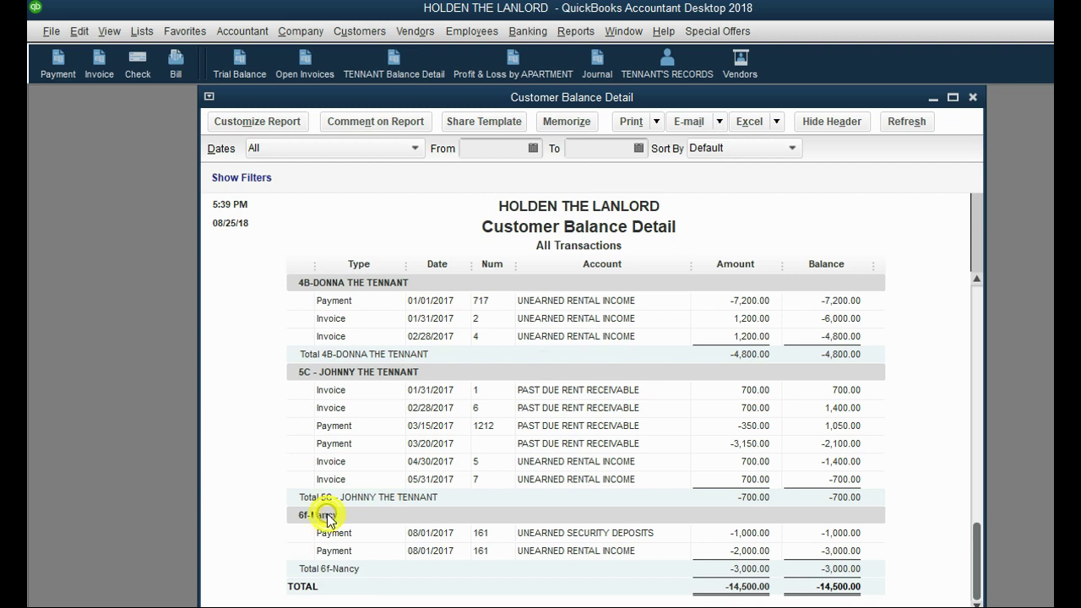
{"action": "left_click", "coordinate": [717, 583]}
{"action": "left_click", "coordinate": [734, 551]}
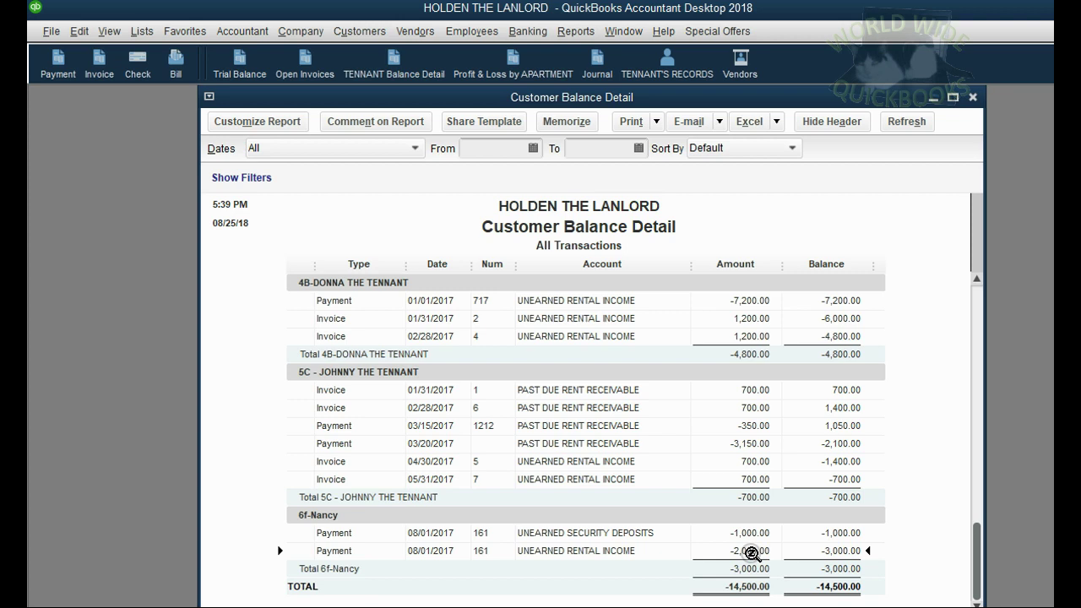
{"action": "left_click", "coordinate": [443, 549]}
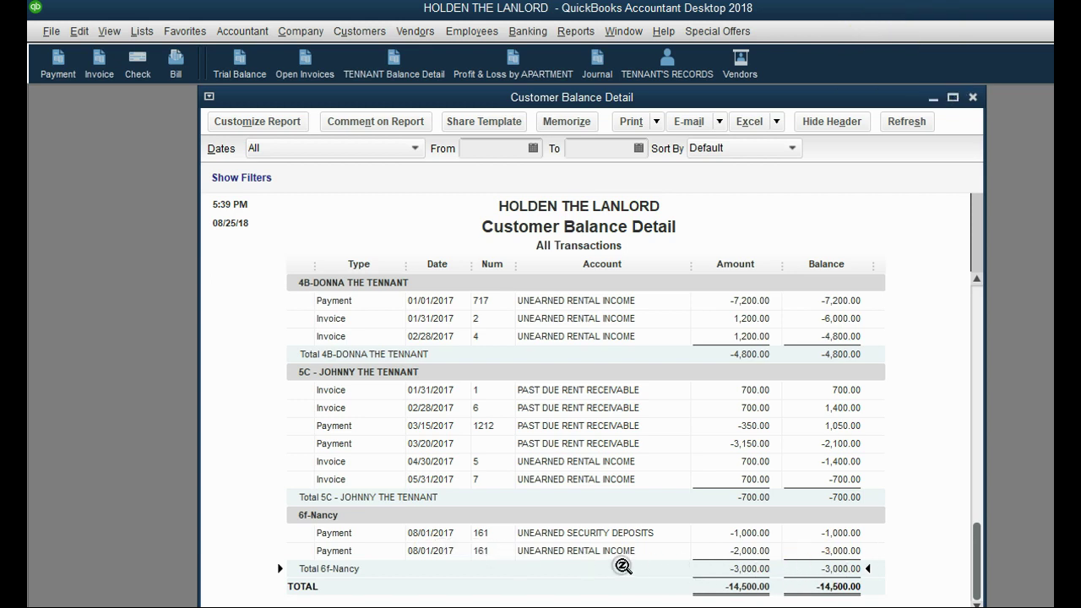
{"action": "left_click", "coordinate": [724, 553]}
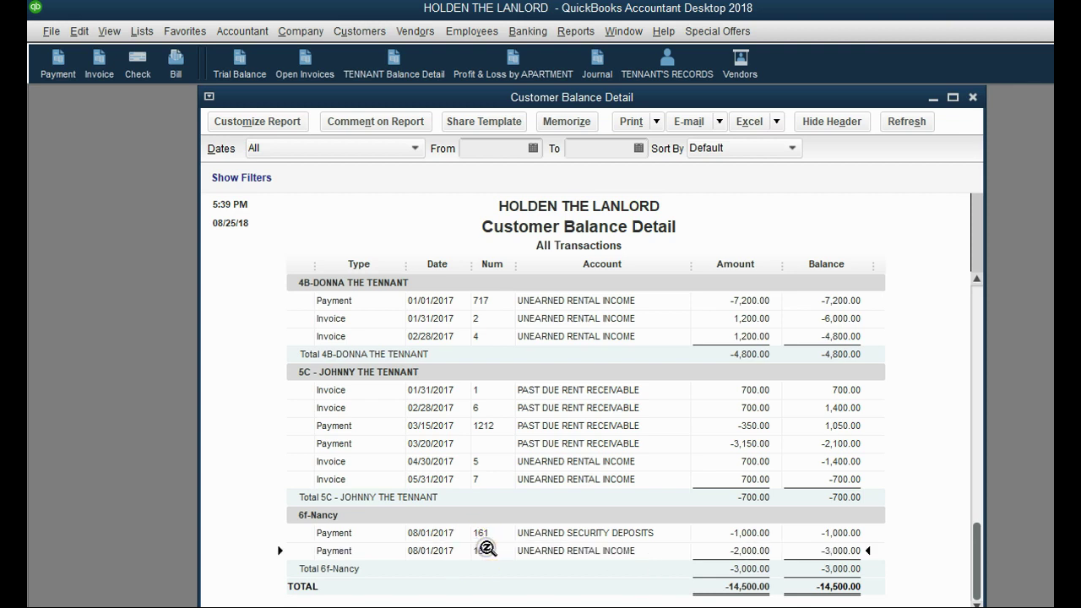
{"action": "left_click", "coordinate": [736, 534]}
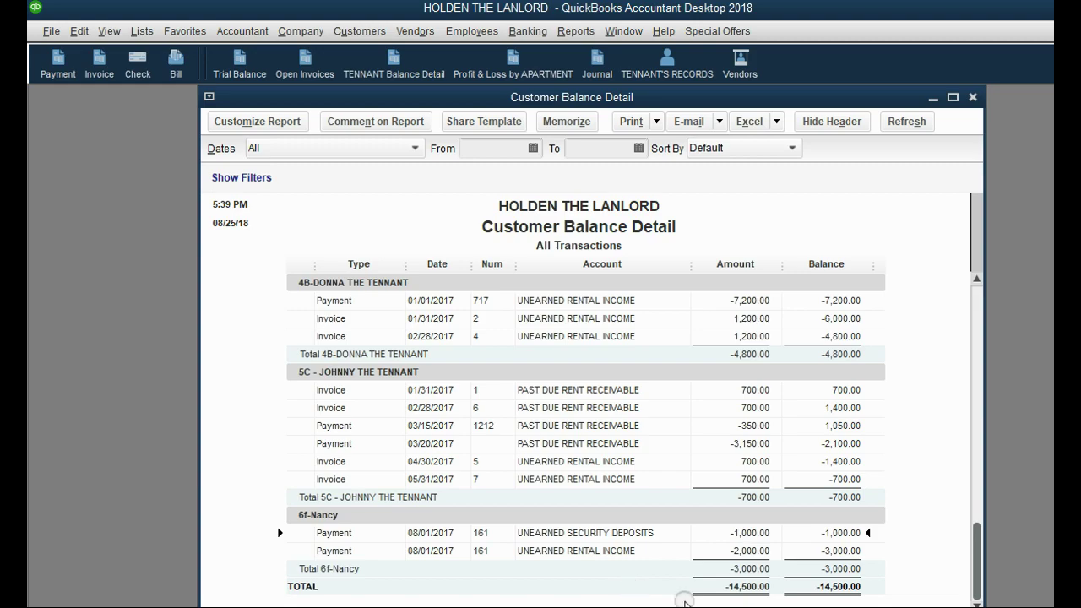
- Switch to the PowerPoint slide show and reveal the Example 2 move-in details for apartment 7L, including rent, payment and check number
{"action": "key", "text": "alt+Tab"}
{"action": "left_click", "coordinate": [656, 515]}
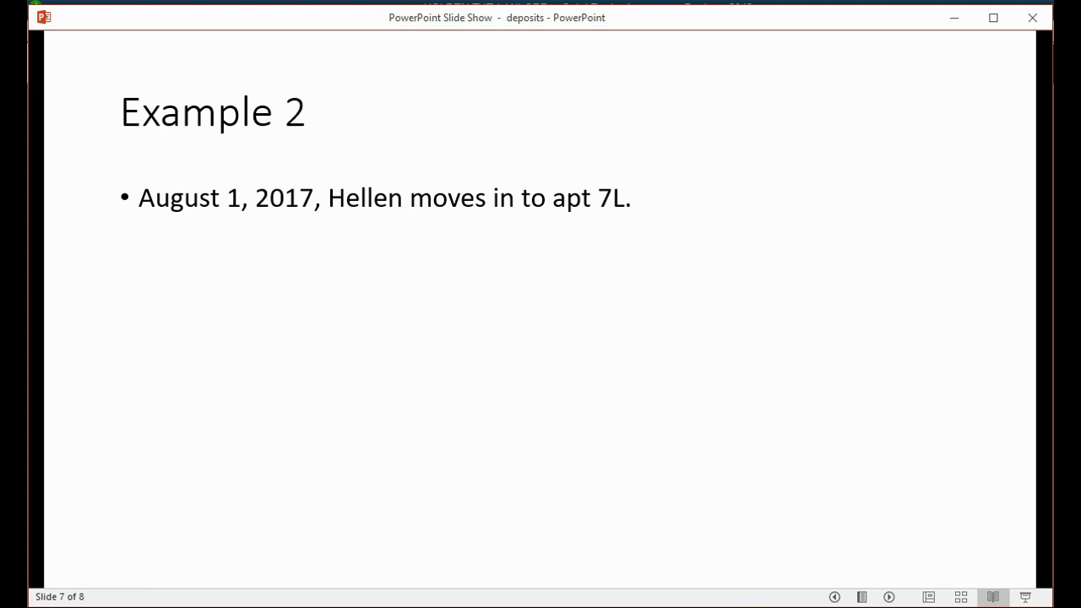
{"action": "left_click", "coordinate": [650, 508]}
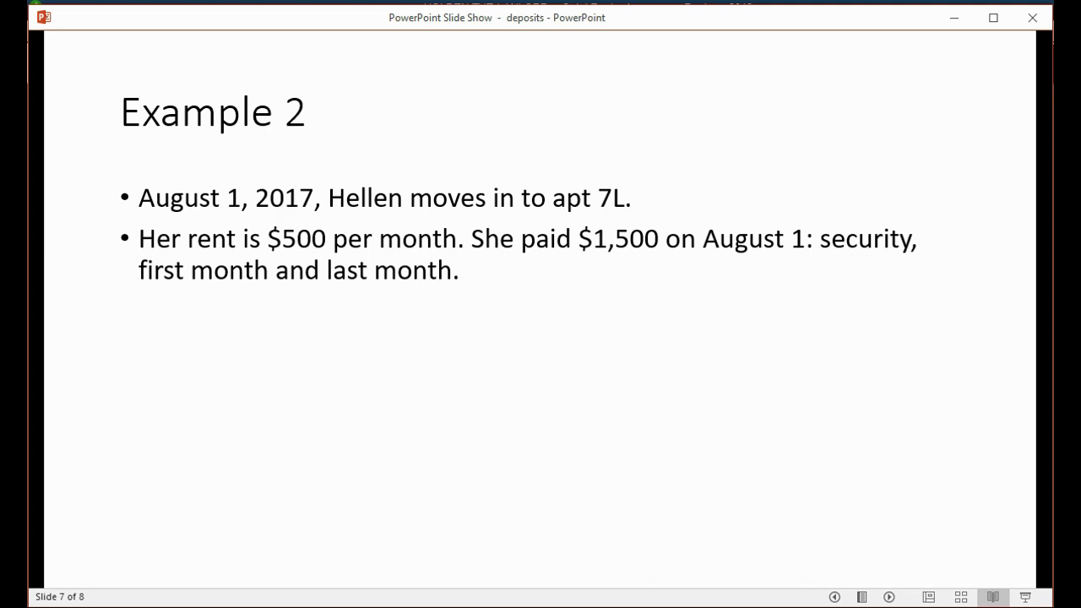
{"action": "left_click", "coordinate": [650, 507]}
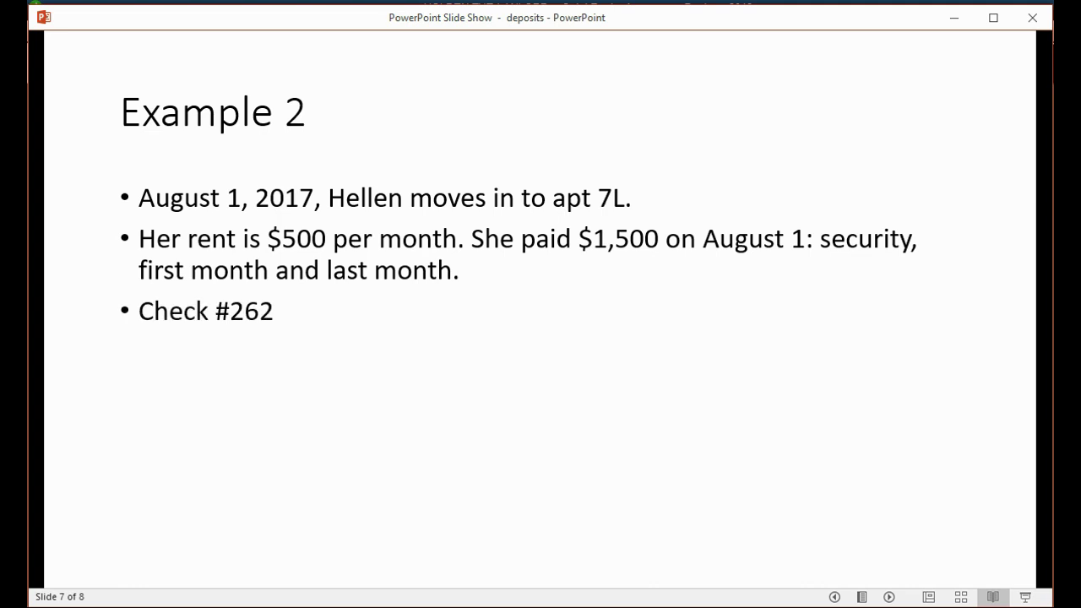
- Switch back to QuickBooks and close the tenant balance detail report
{"action": "left_click", "coordinate": [955, 540]}
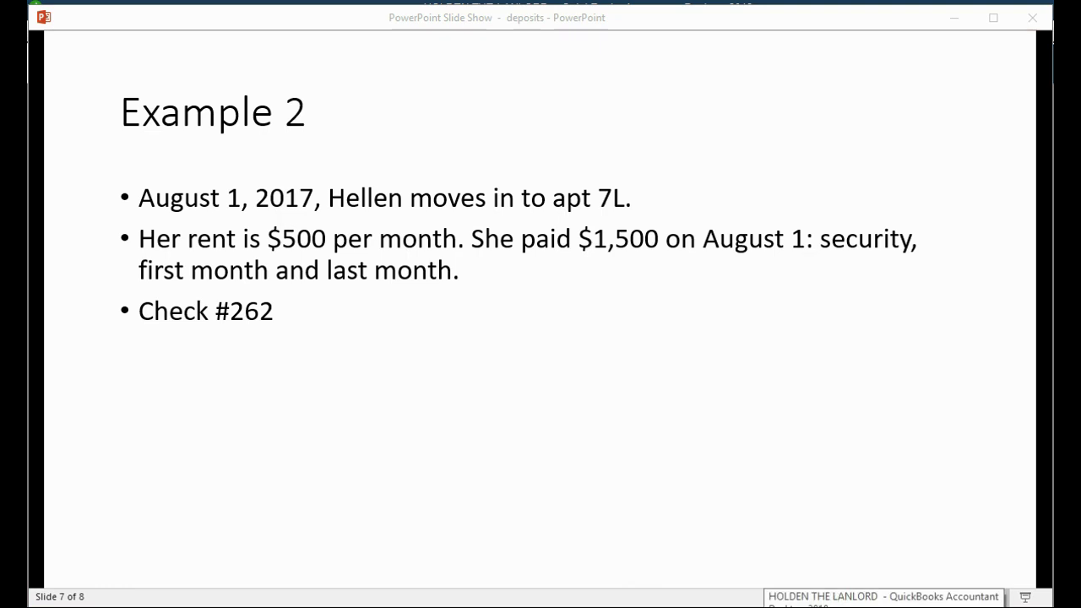
{"action": "left_click", "coordinate": [882, 597]}
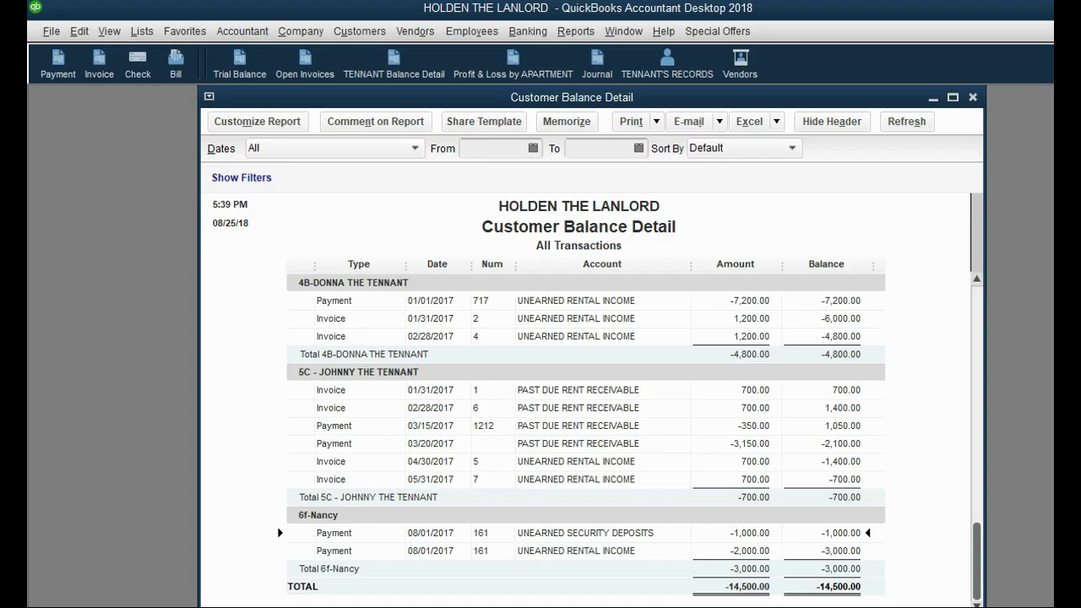
{"action": "left_click", "coordinate": [519, 282]}
{"action": "key", "text": "Escape"}
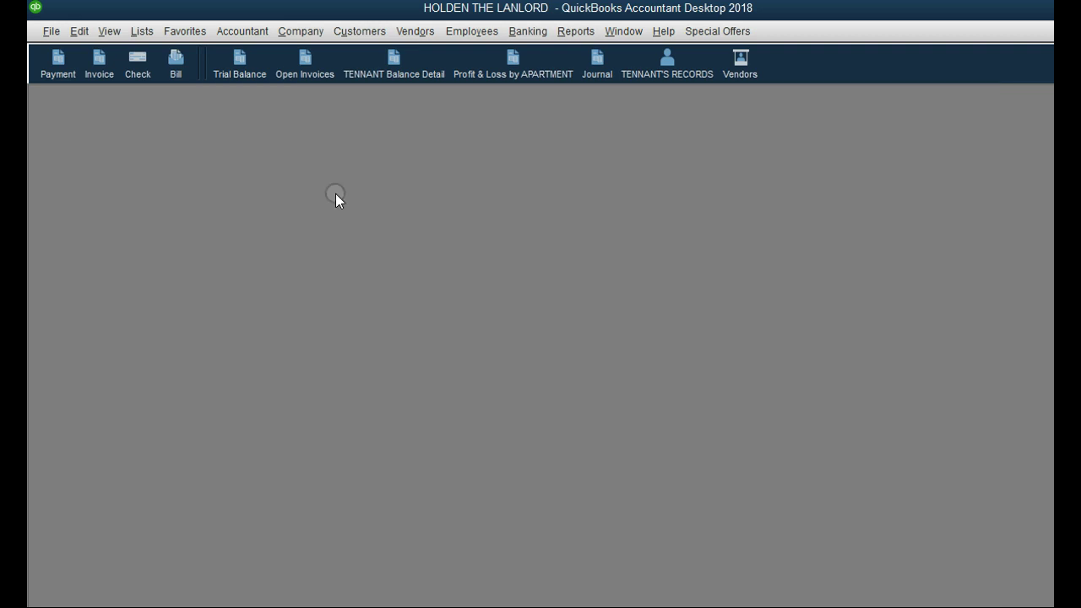
- Start a customer payment from the apartment 7L tenant and set the payment amount to 500.00
{"action": "left_click", "coordinate": [55, 60]}
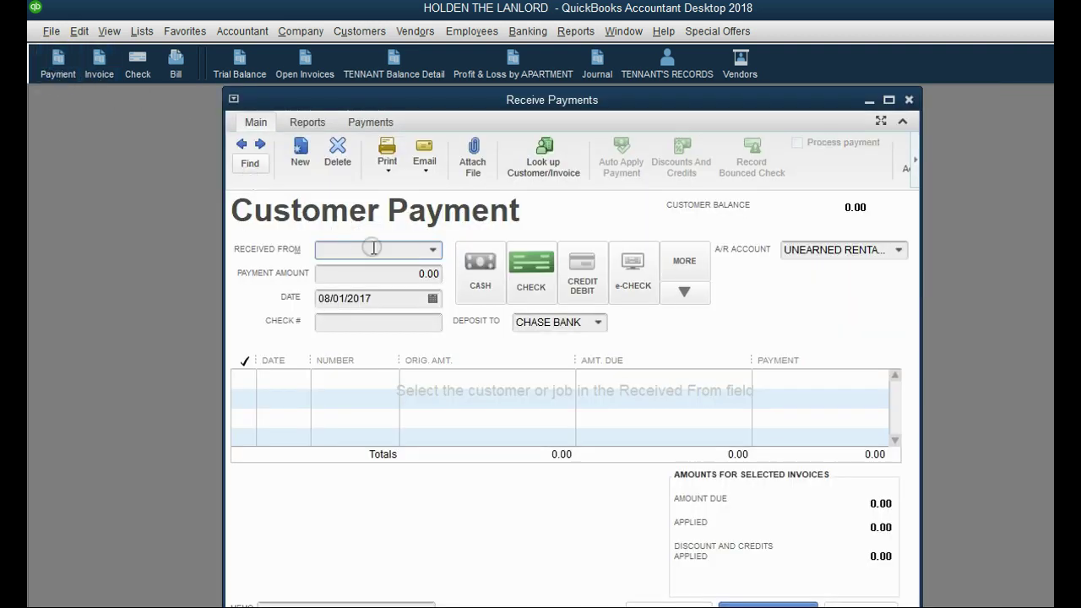
{"action": "left_click", "coordinate": [433, 250]}
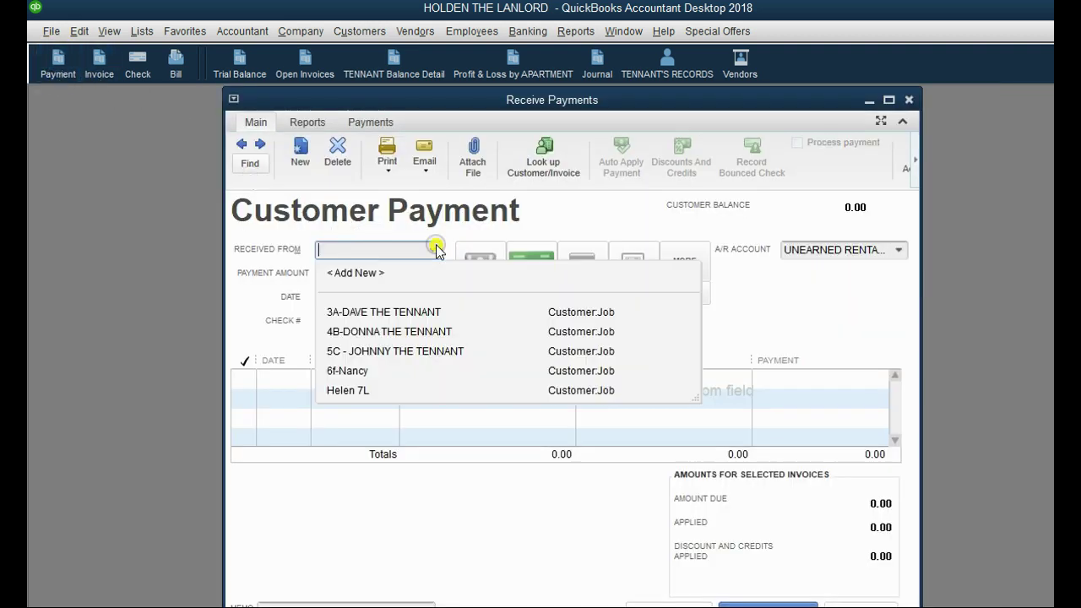
{"action": "left_click", "coordinate": [391, 389]}
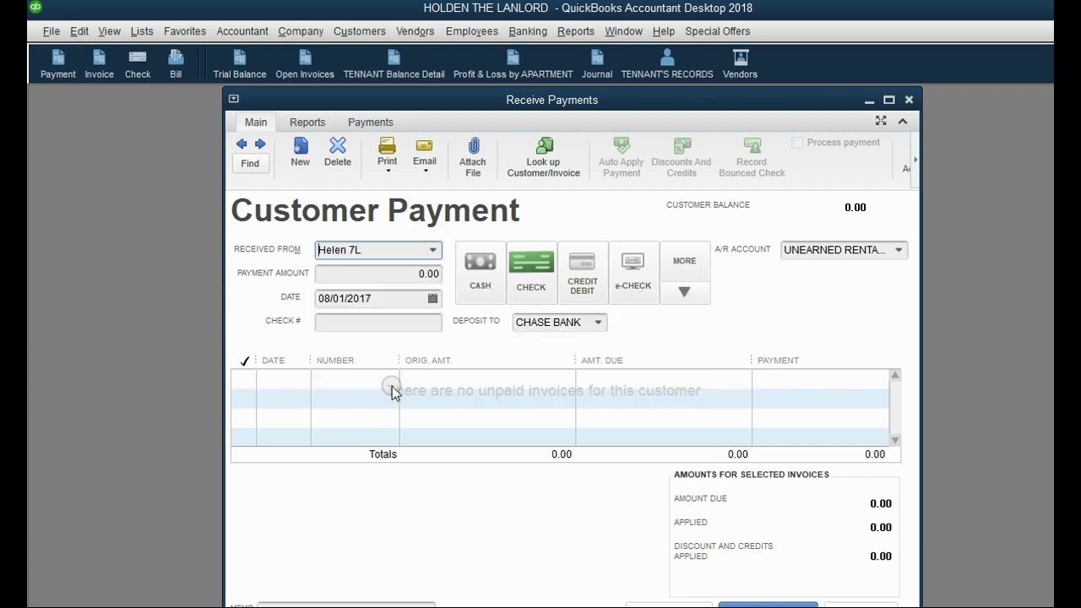
{"action": "left_click_drag", "start_coordinate": [393, 274], "coordinate": [453, 279]}
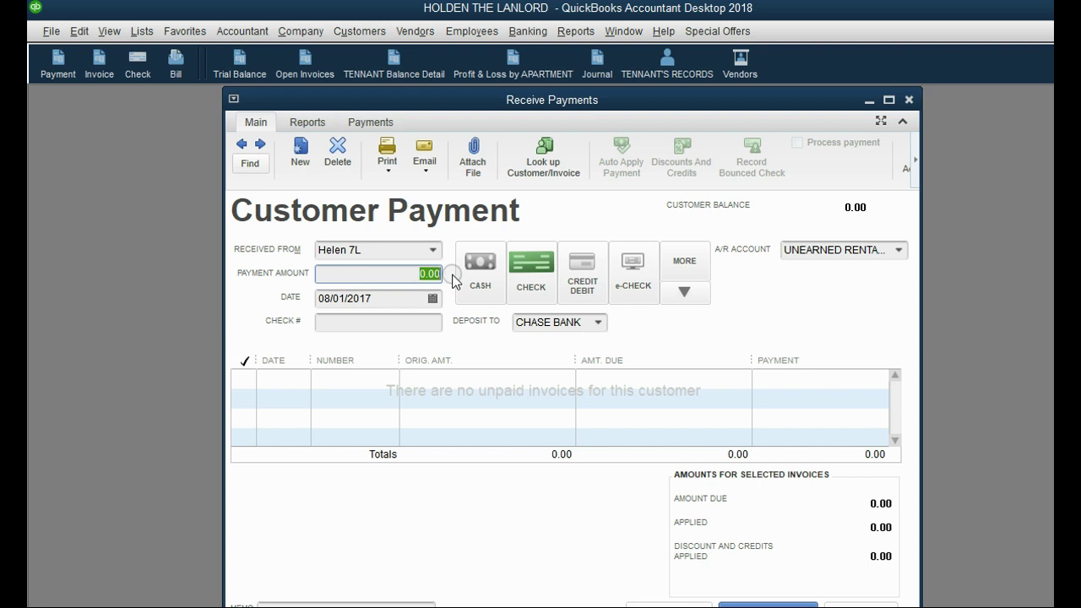
{"action": "type", "text": "500"}
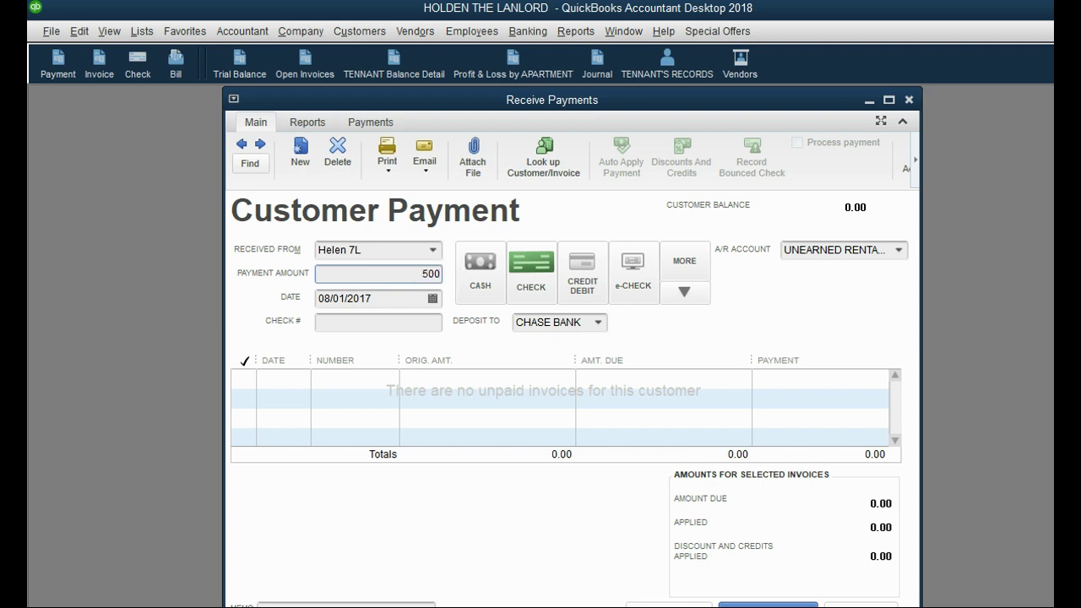
{"action": "double_click", "coordinate": [430, 274]}
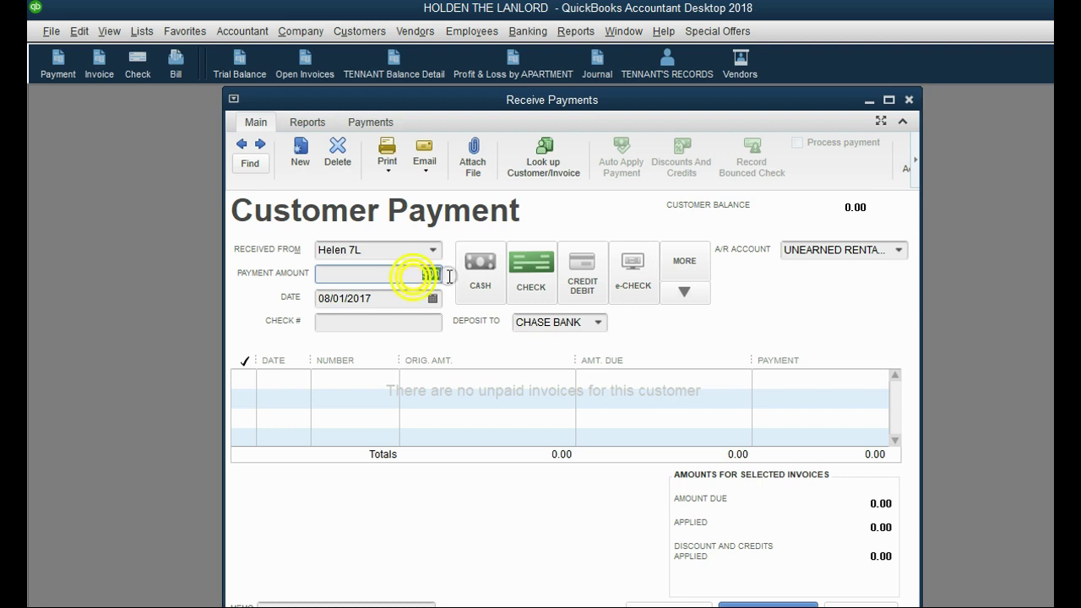
- Set the payment's deposit account to SECURITY DEPOSIT FUND and its A/R account to UNEARNED SECURITY DEPOSITS
{"action": "left_click", "coordinate": [598, 322]}
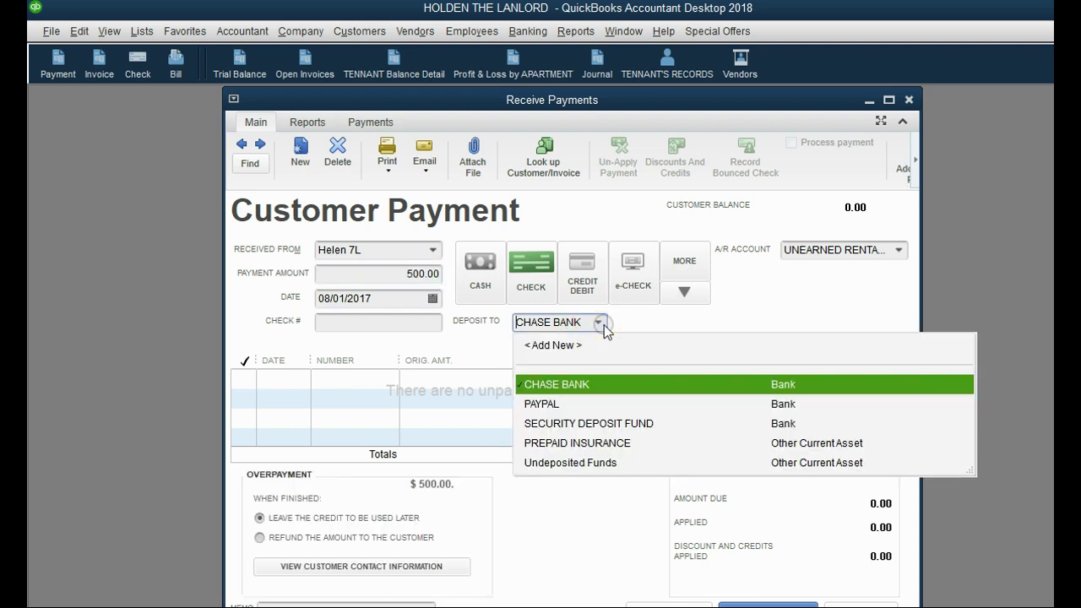
{"action": "left_click", "coordinate": [582, 423]}
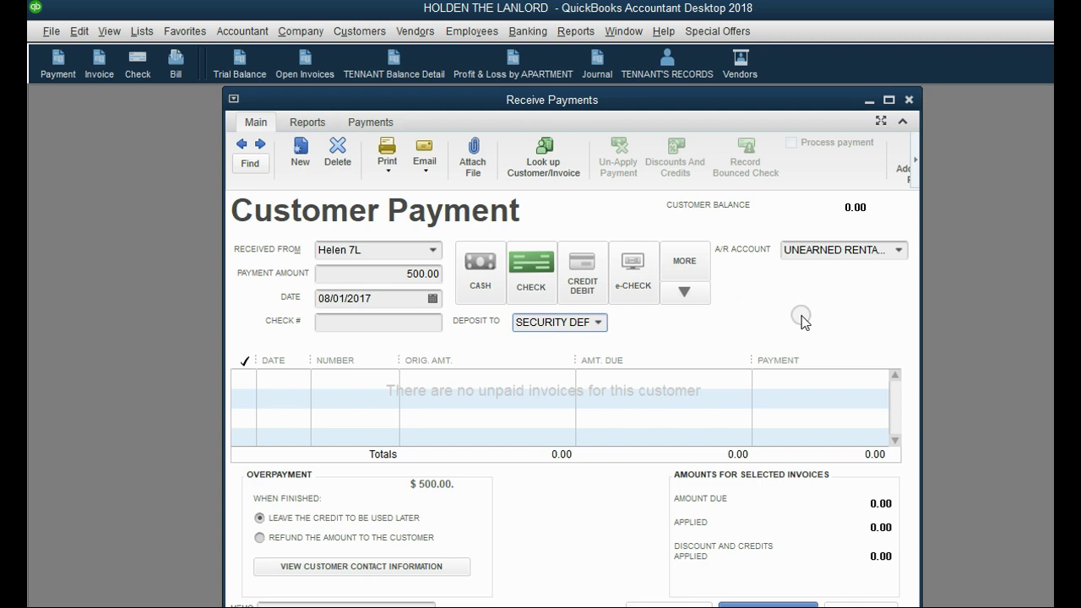
{"action": "left_click", "coordinate": [899, 250]}
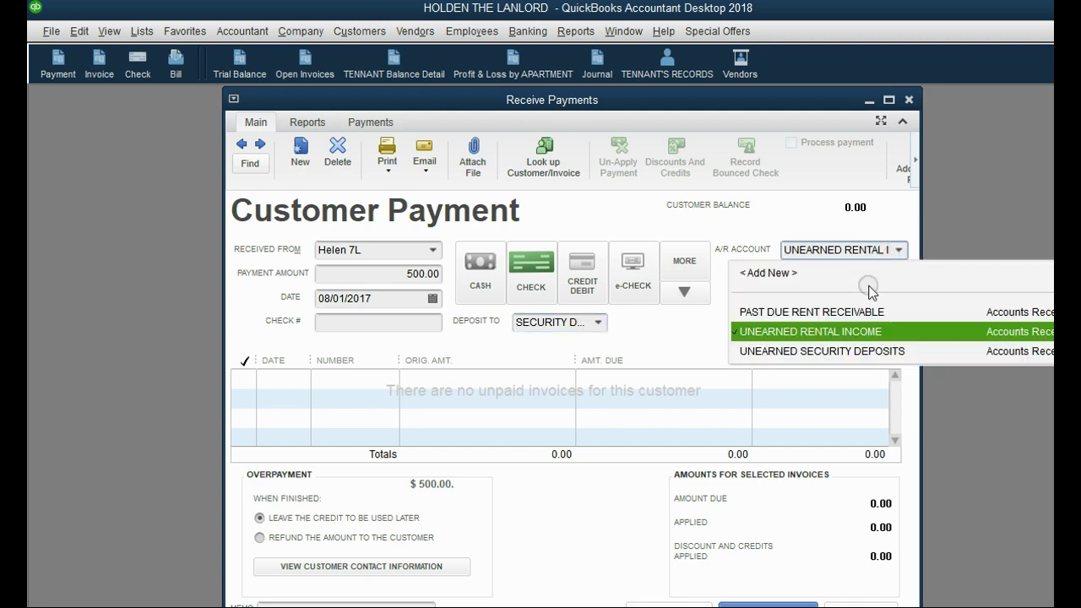
{"action": "left_click", "coordinate": [856, 352]}
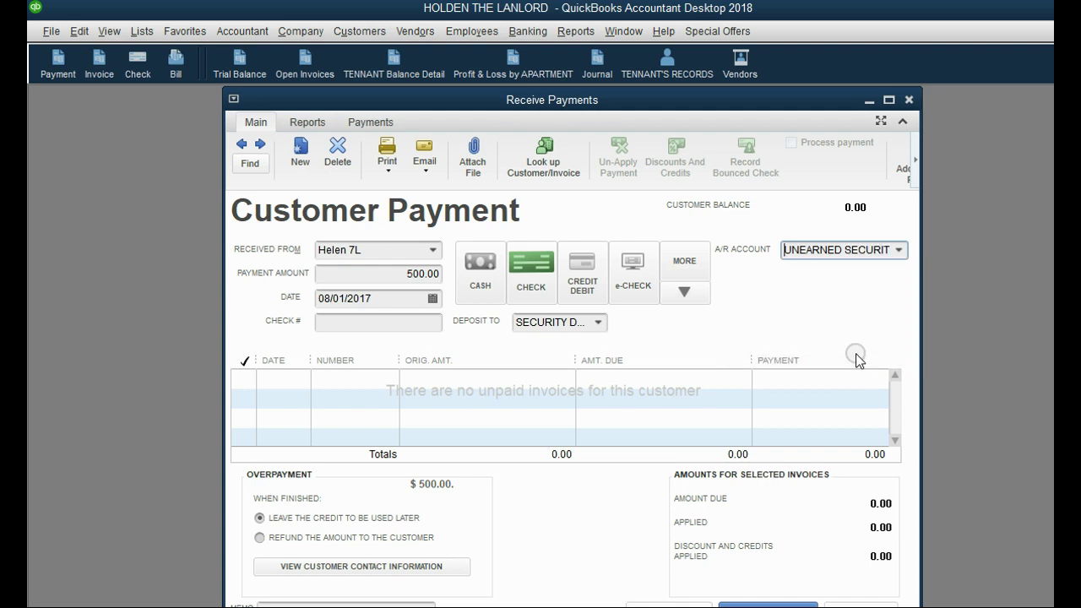
- Check the A/R account, deposit account and amount entered for the apartment 7L tenant's security deposit payment
{"action": "left_click", "coordinate": [901, 251]}
{"action": "left_click", "coordinate": [902, 253]}
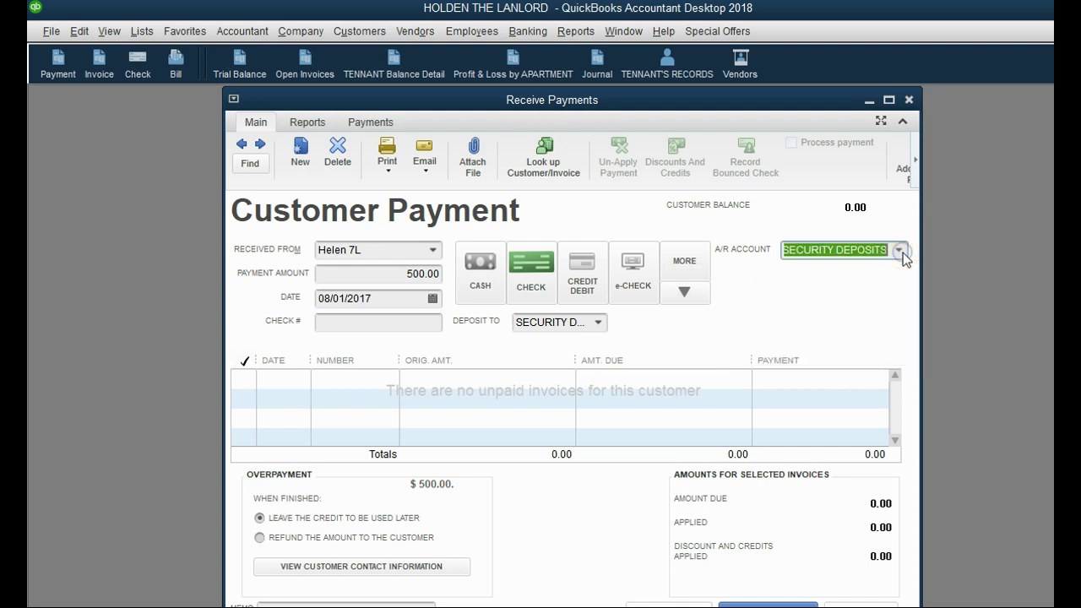
{"action": "left_click", "coordinate": [597, 322]}
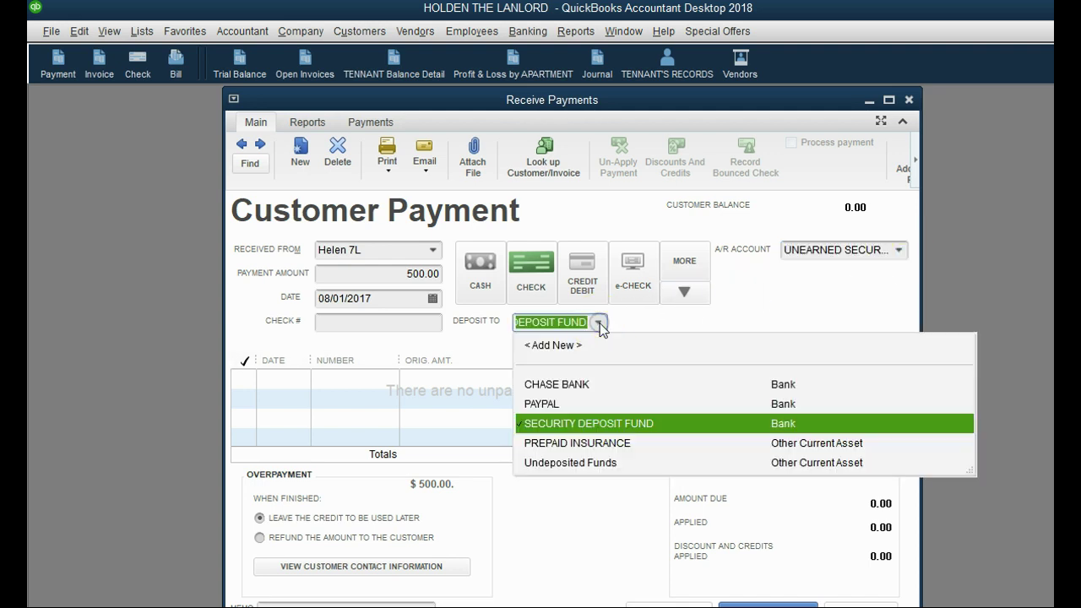
{"action": "left_click", "coordinate": [599, 323]}
{"action": "left_click", "coordinate": [391, 270]}
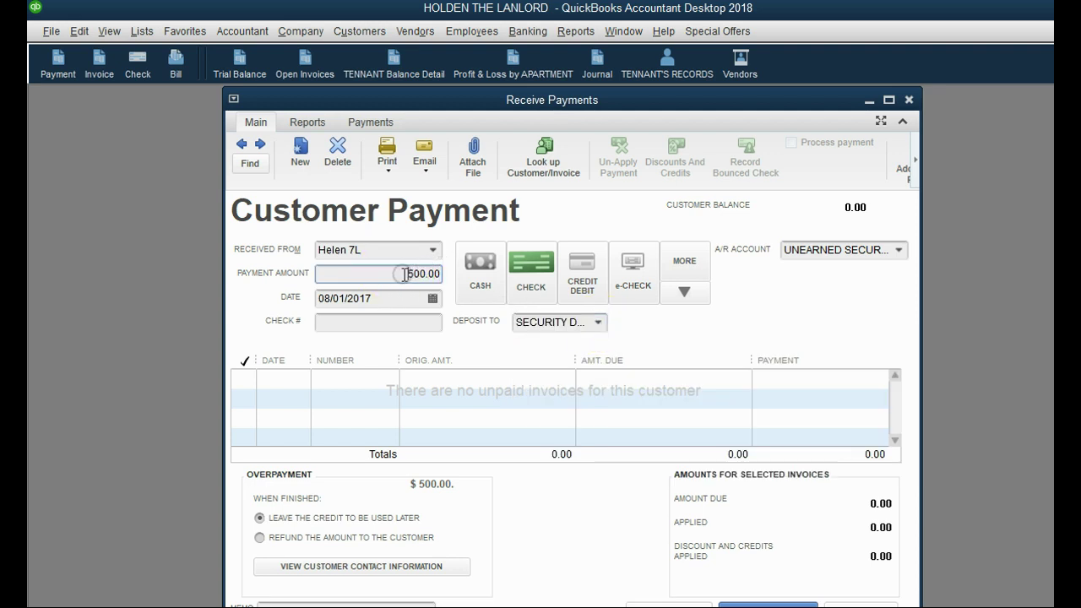
- Enter check number 262 on the 500.00 security deposit payment and save it, leaving the overpayment as a customer credit
{"action": "left_click", "coordinate": [400, 329]}
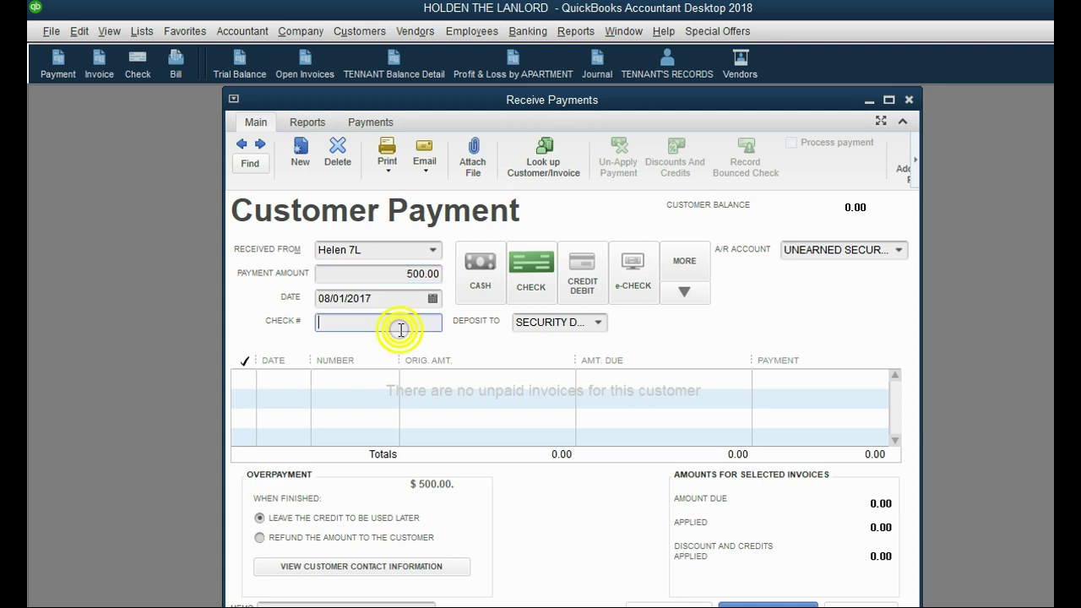
{"action": "type", "text": "262"}
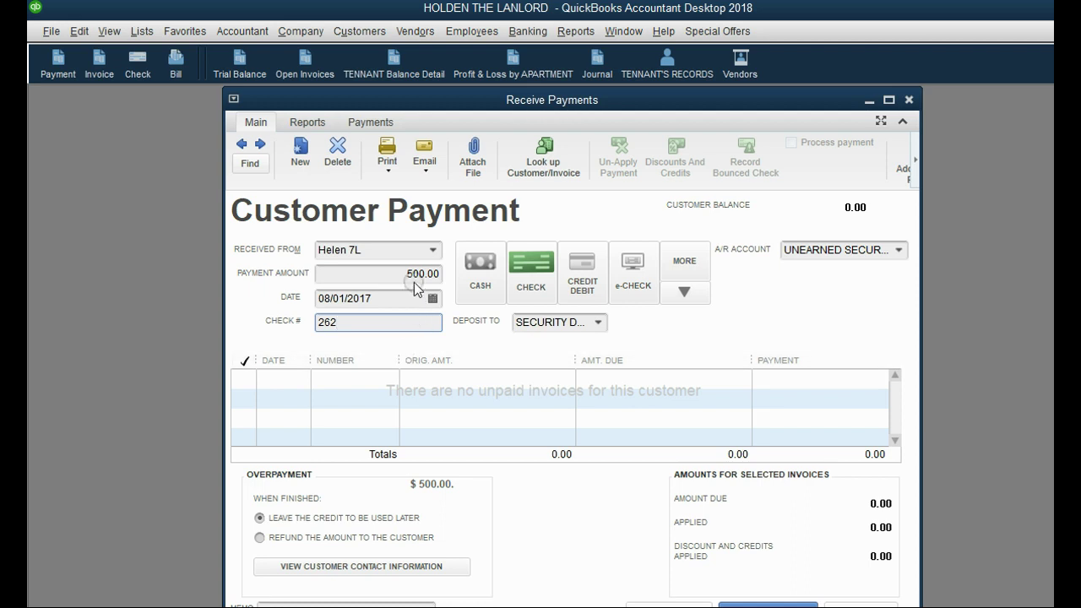
{"action": "left_click", "coordinate": [356, 323]}
{"action": "left_click", "coordinate": [386, 275]}
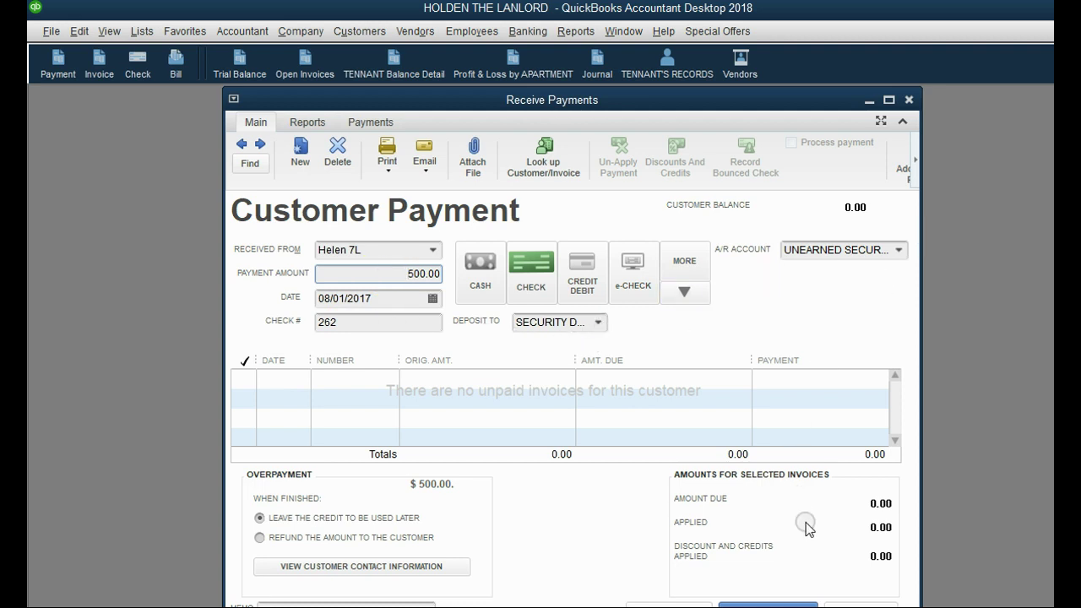
{"action": "left_click", "coordinate": [780, 604]}
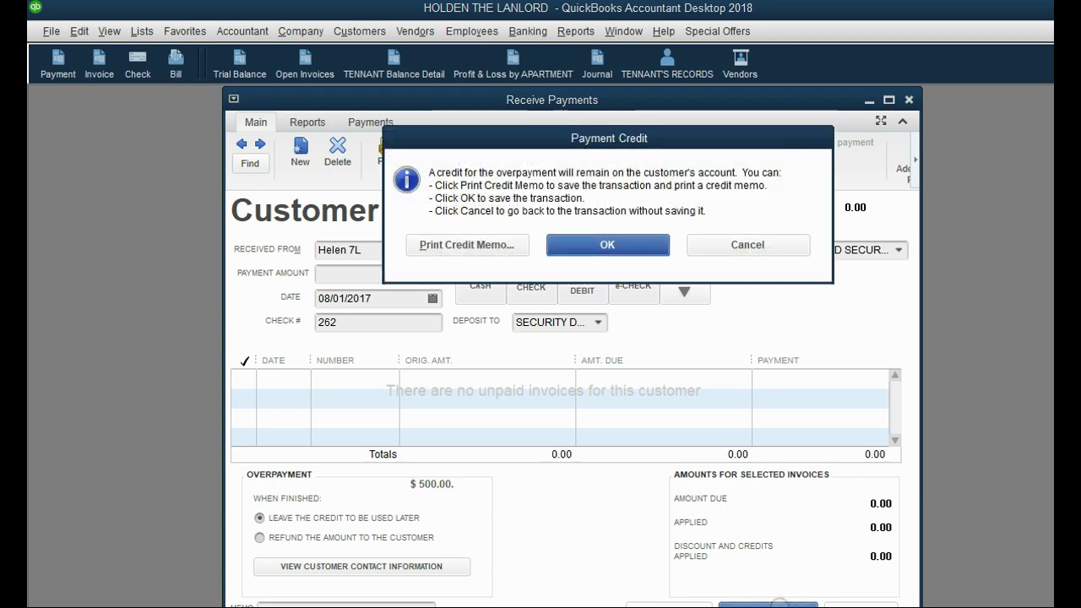
{"action": "left_click", "coordinate": [632, 246]}
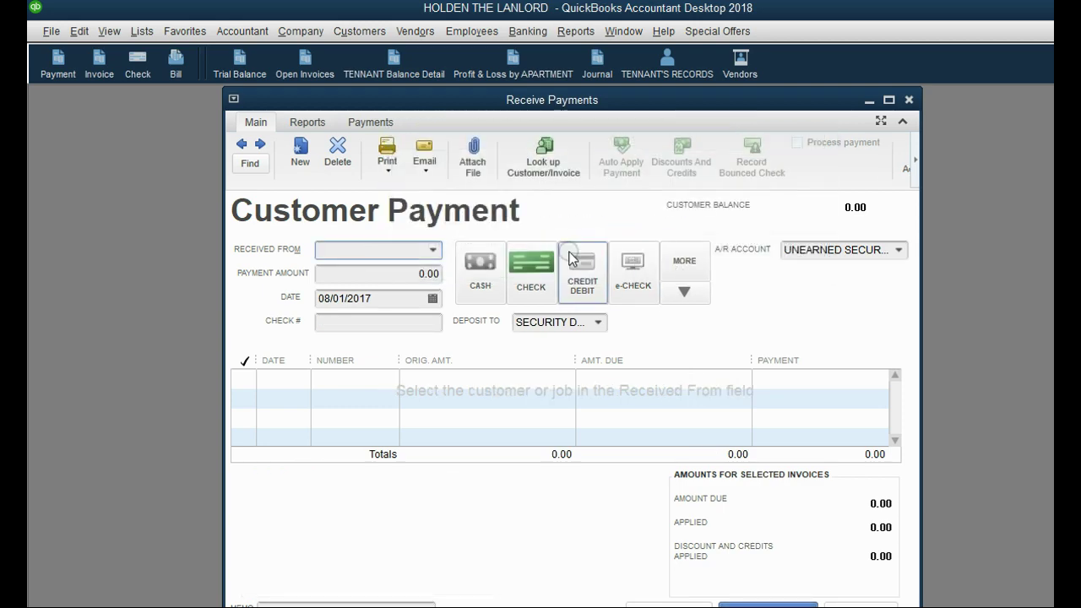
- Start a second customer payment from the apartment 7L tenant with check number 262 and a payment amount of 1,000.00
{"action": "left_click", "coordinate": [433, 251]}
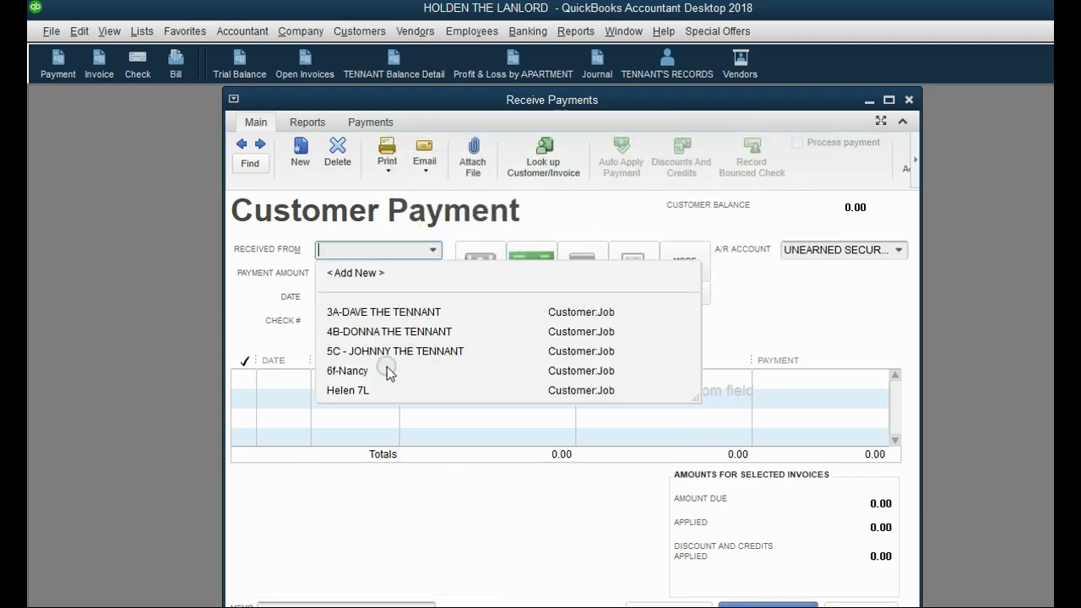
{"action": "left_click", "coordinate": [376, 390]}
{"action": "left_click", "coordinate": [428, 322]}
{"action": "type", "text": "262"}
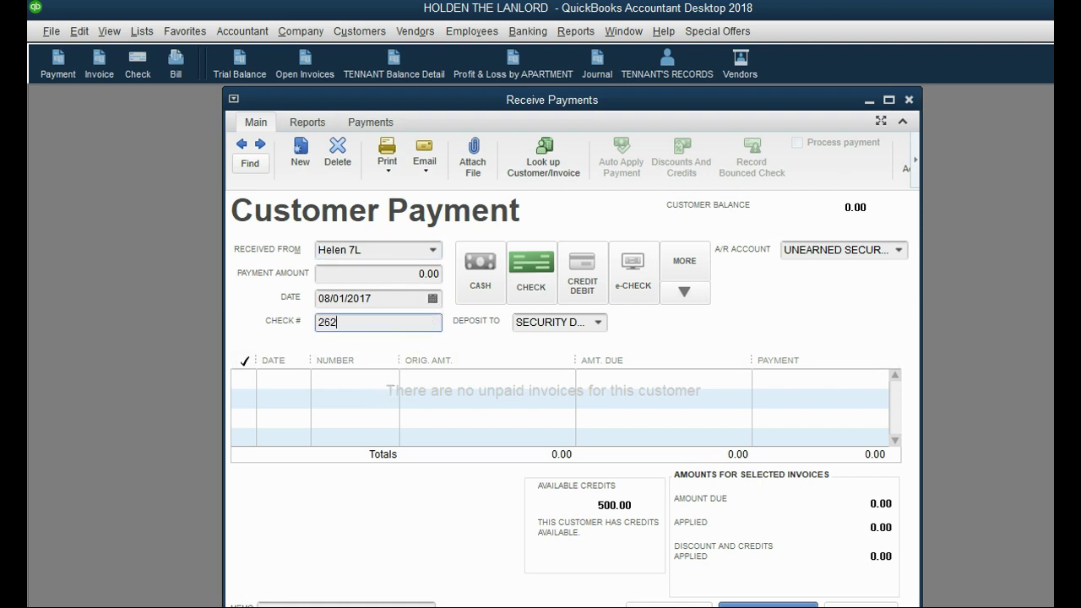
{"action": "left_click", "coordinate": [422, 273]}
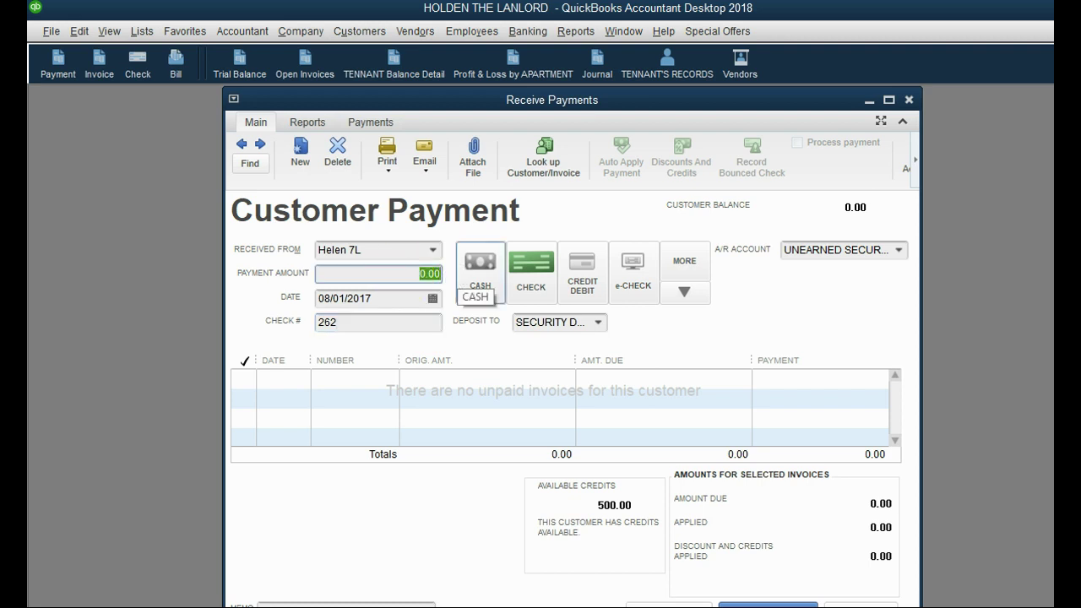
{"action": "type", "text": "1000"}
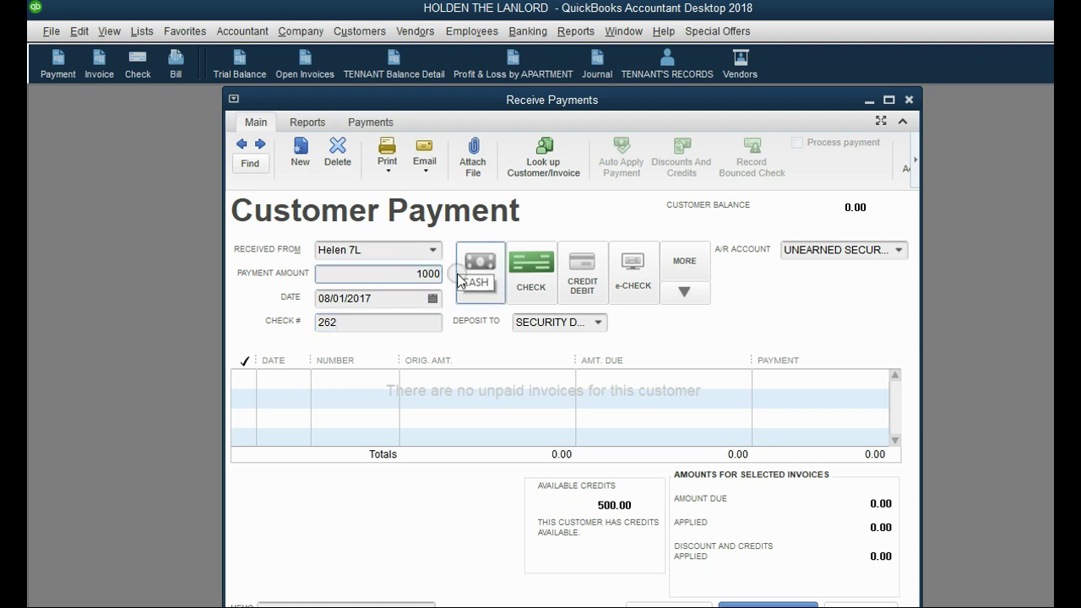
- Set the payment's deposit account to CHASE BANK and its A/R account to UNEARNED RENTAL INCOME, and save and close it
{"action": "left_click", "coordinate": [598, 322]}
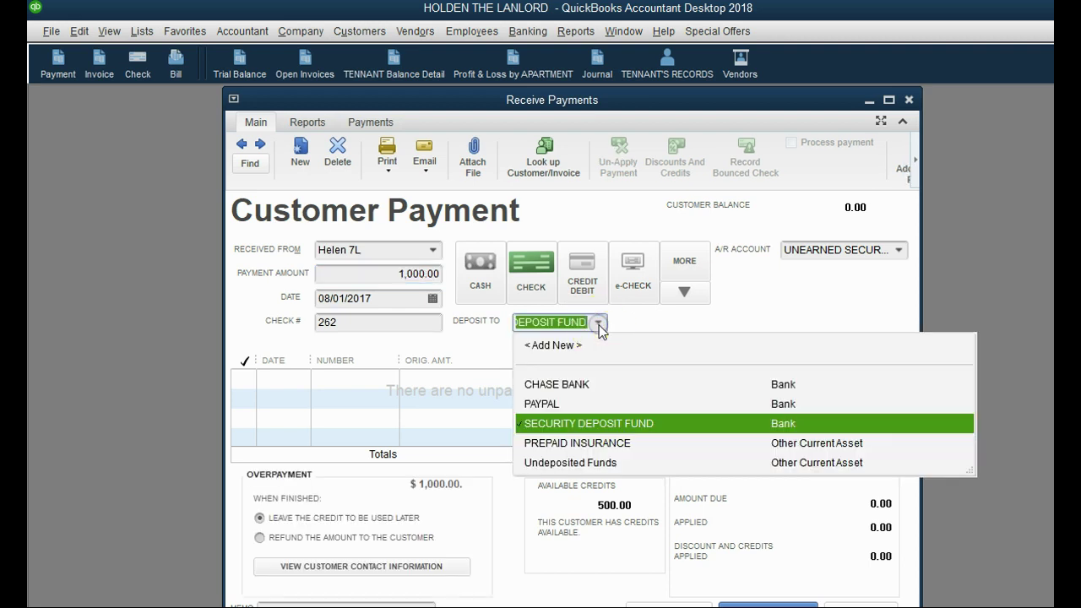
{"action": "left_click", "coordinate": [584, 384]}
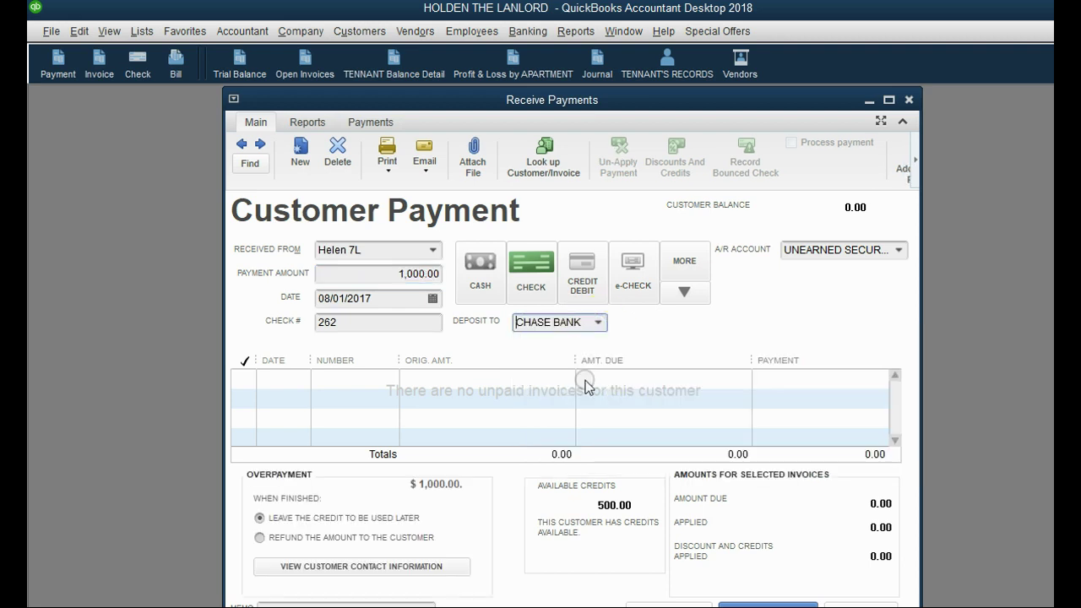
{"action": "left_click", "coordinate": [899, 251]}
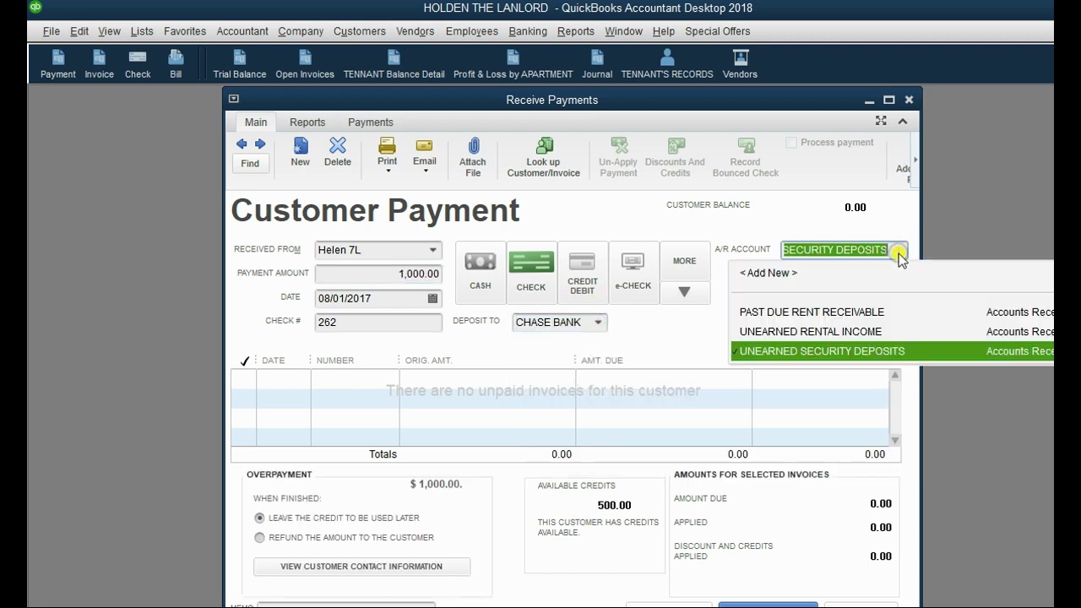
{"action": "left_click", "coordinate": [874, 331]}
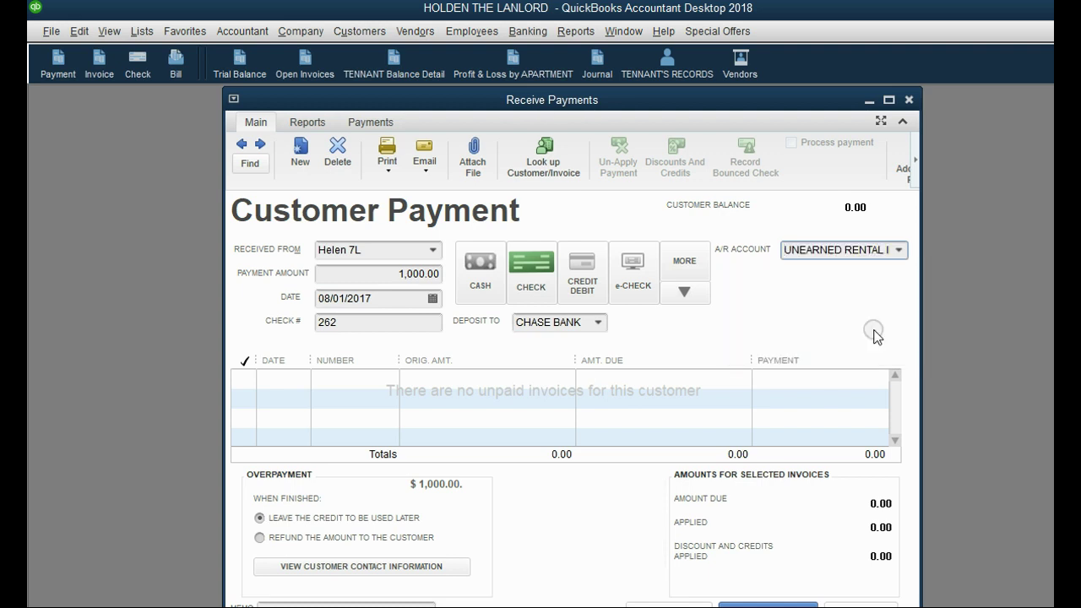
{"action": "left_click", "coordinate": [385, 273]}
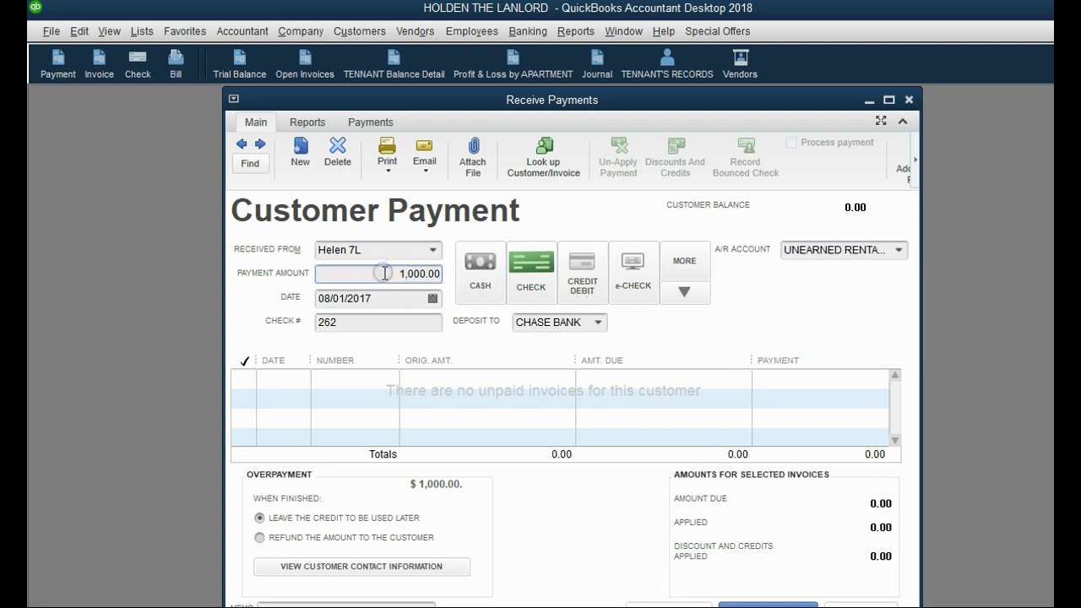
{"action": "left_click", "coordinate": [650, 603]}
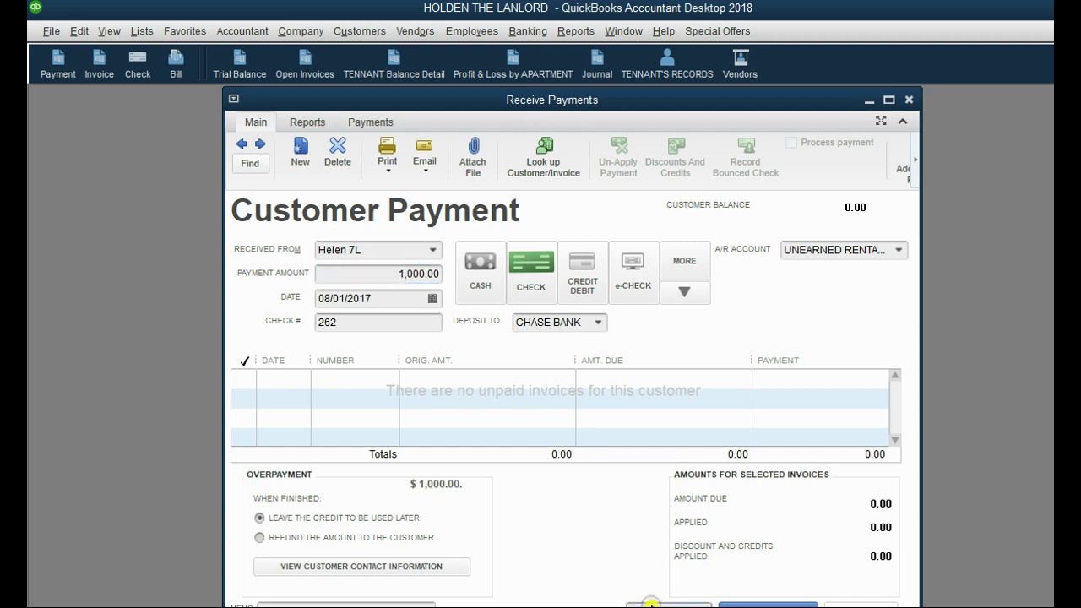
{"action": "left_click", "coordinate": [621, 244]}
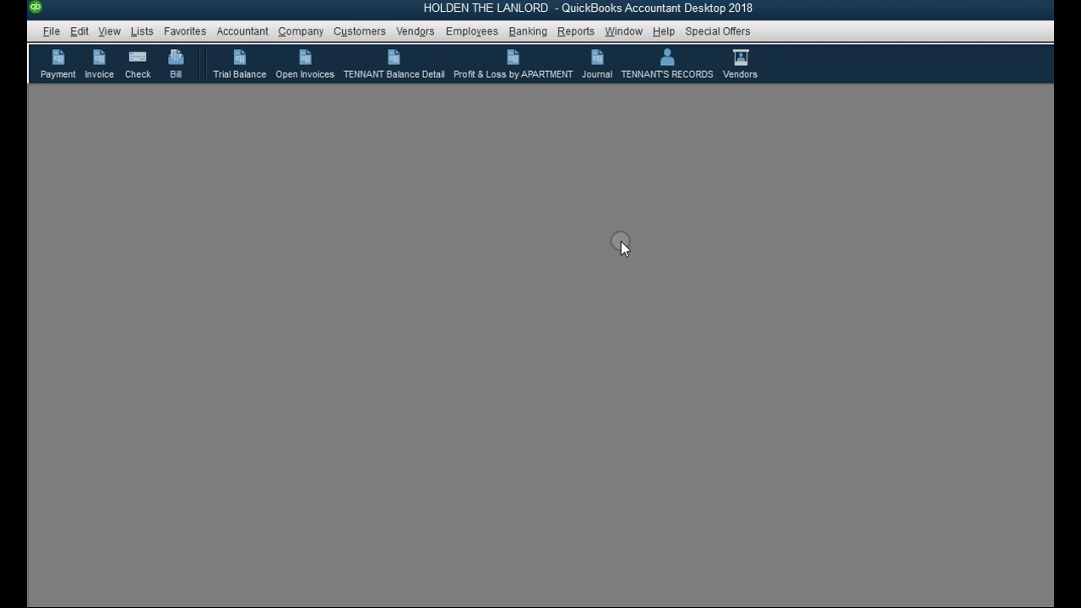
- Open the Trial Balance report and examine the unearned security deposits, unearned rental income and security deposit fund balances
{"action": "left_click", "coordinate": [244, 66]}
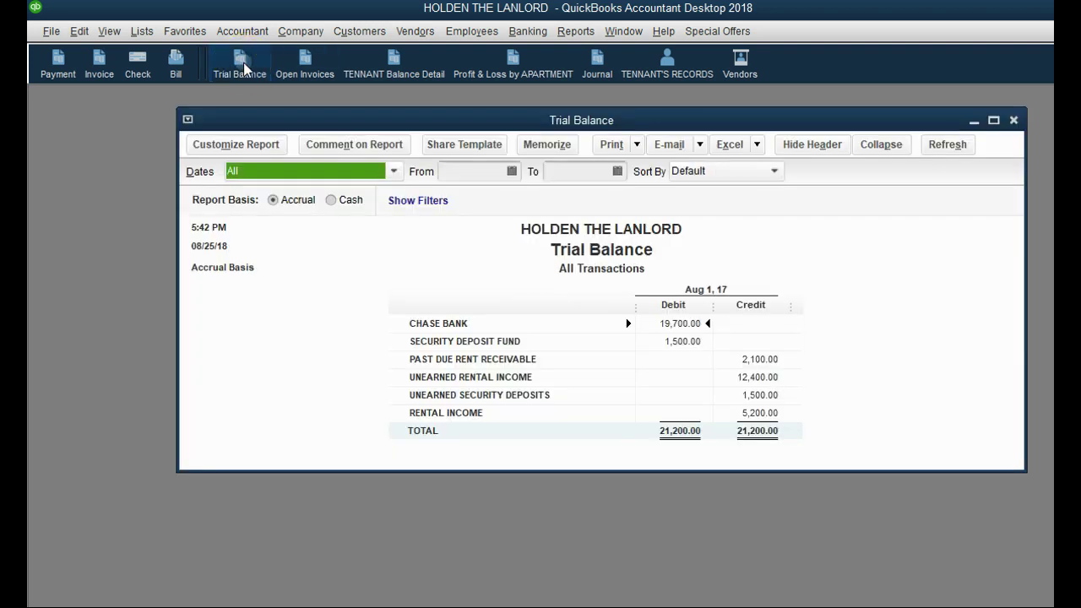
{"action": "left_click", "coordinate": [510, 401]}
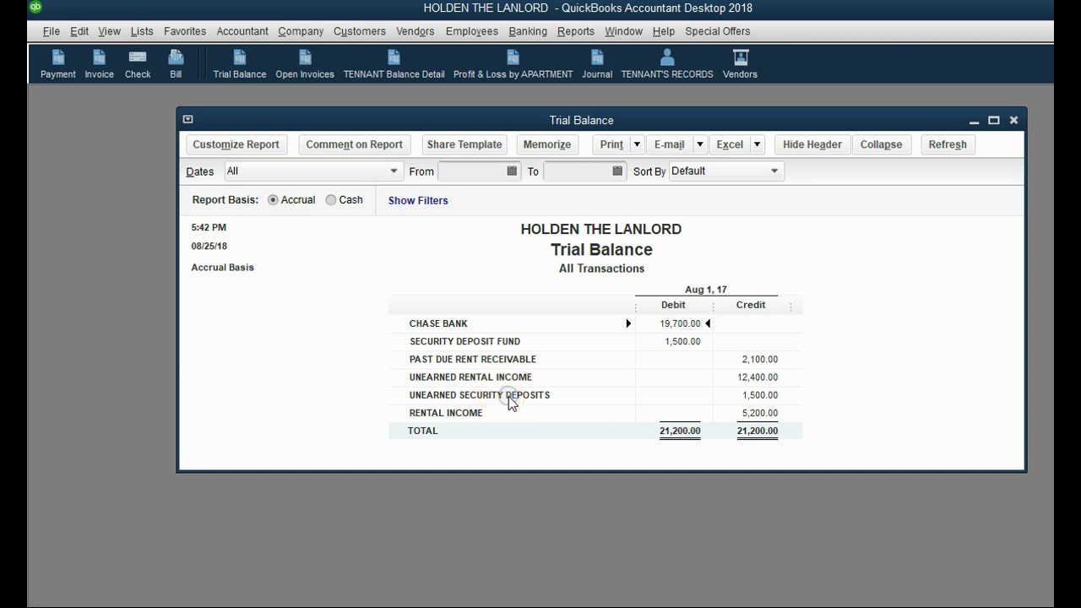
{"action": "left_click", "coordinate": [754, 397]}
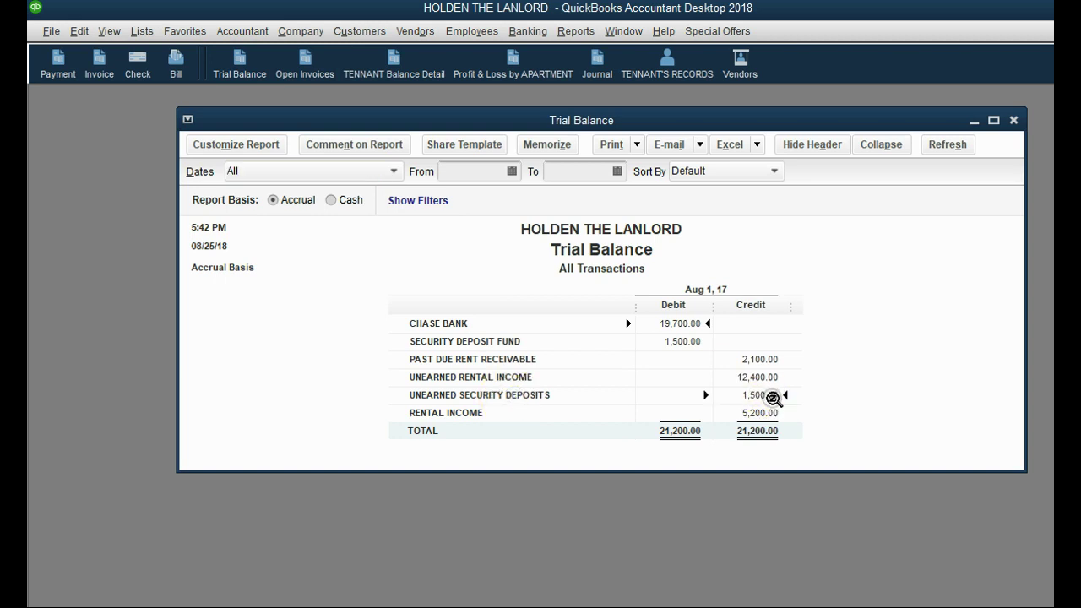
{"action": "left_click", "coordinate": [768, 378]}
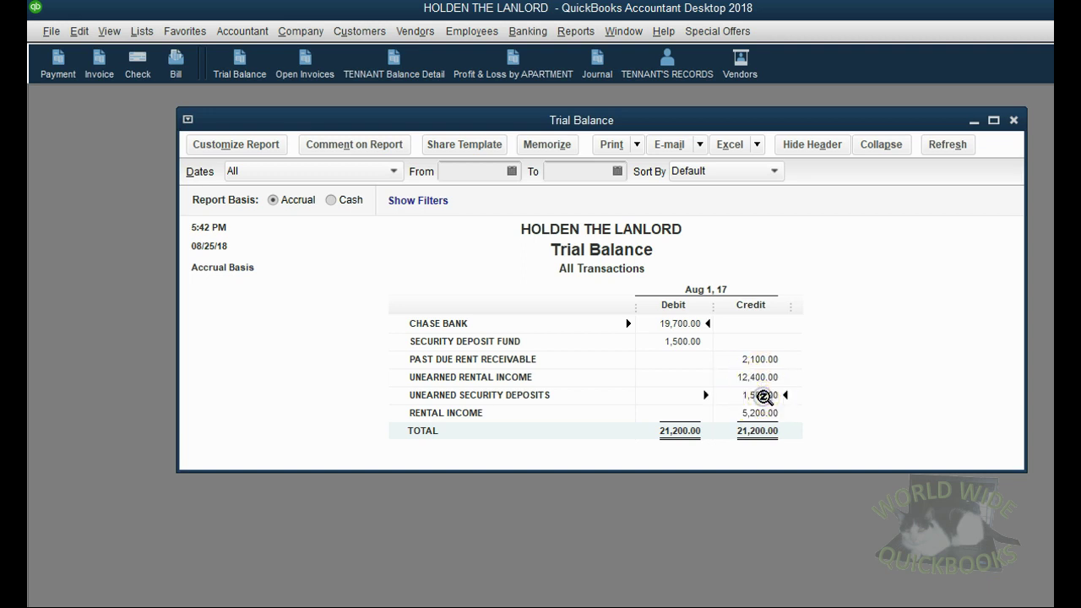
{"action": "double_click", "coordinate": [699, 339]}
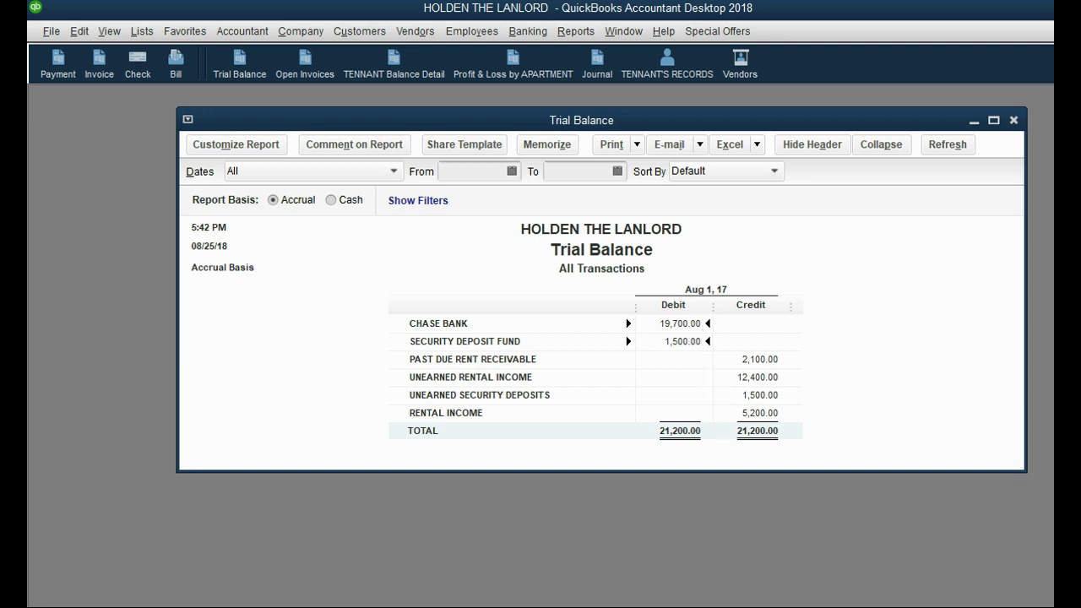
- Switch to the PowerPoint slide show
{"action": "mouse_move", "coordinate": [842, 604]}
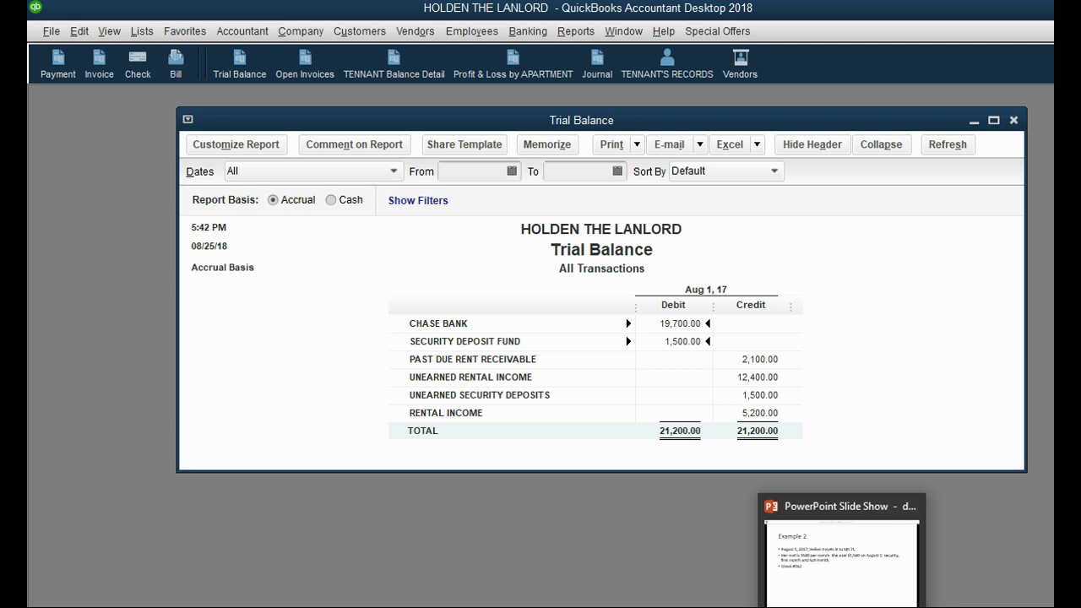